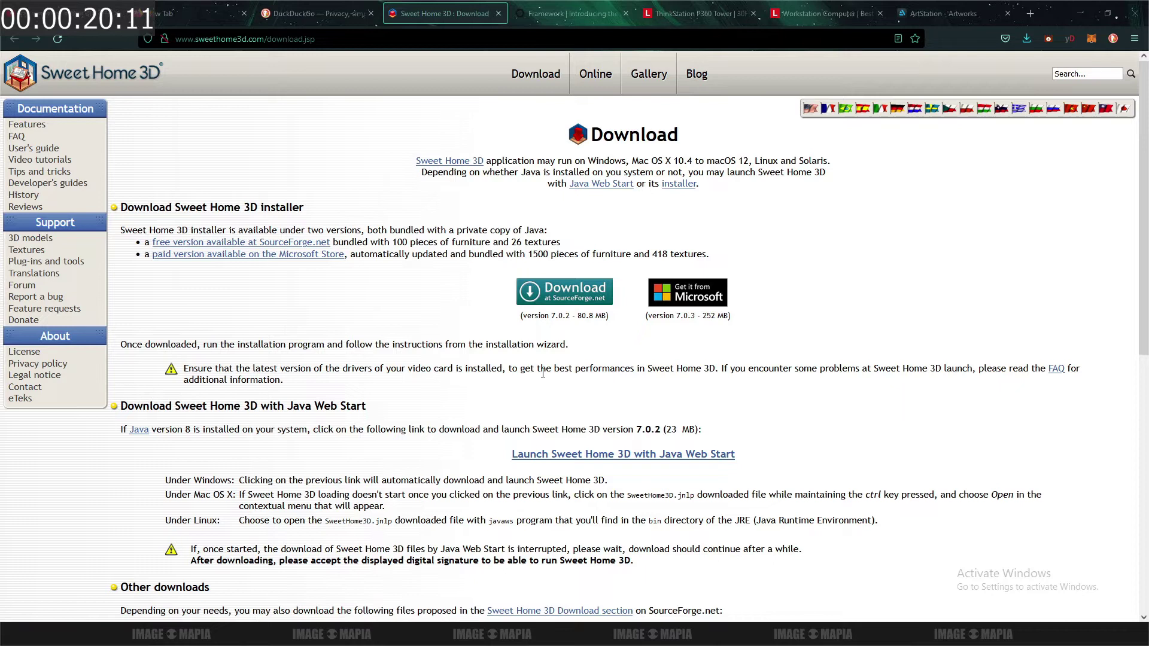
- Download SweetHome3D-7.0.2-windows.exe from SourceForge and run it from Firefox's downloads list
click(561, 293)
click(1027, 48)
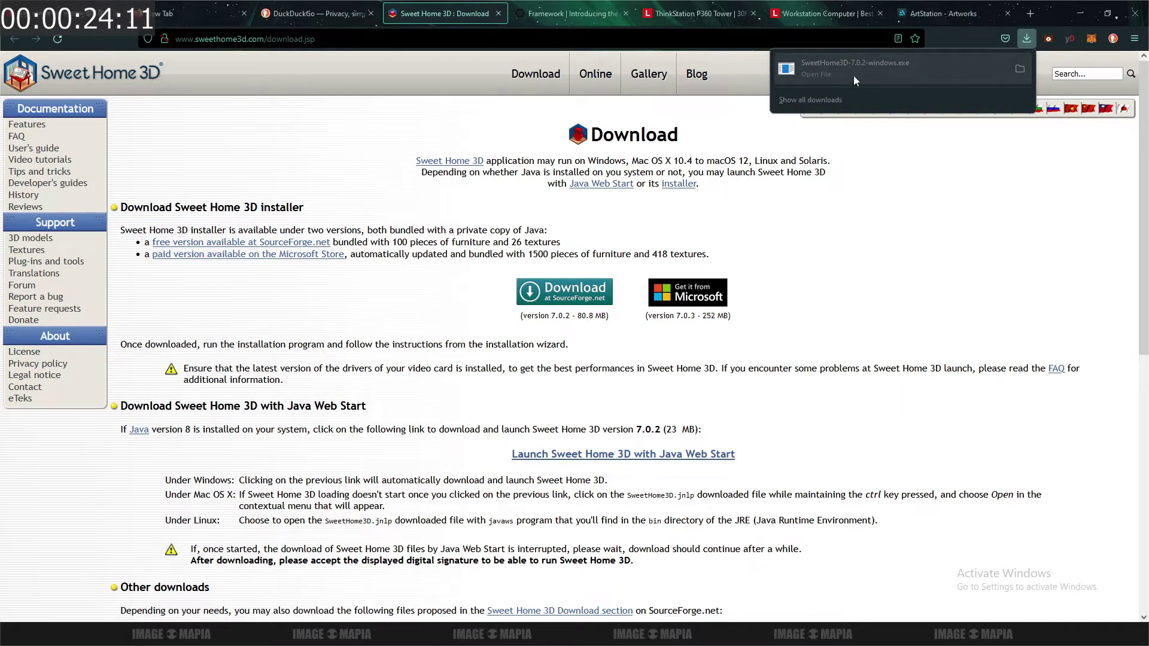
click(821, 70)
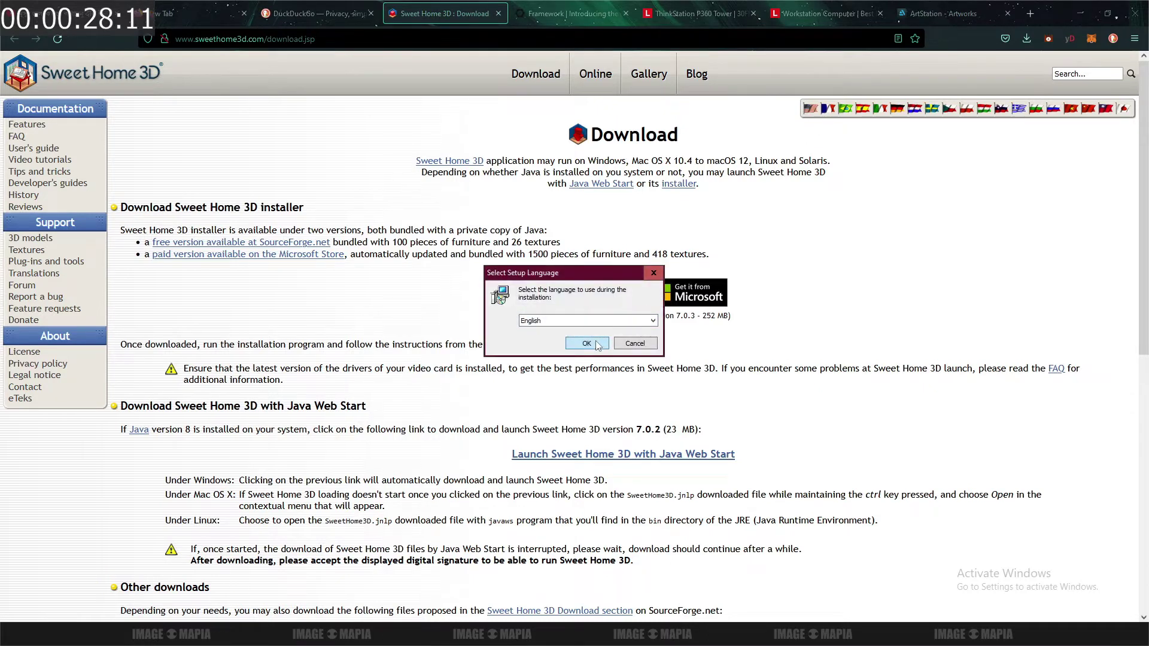
- Choose English as the setup language and accept the licence agreement
click(590, 345)
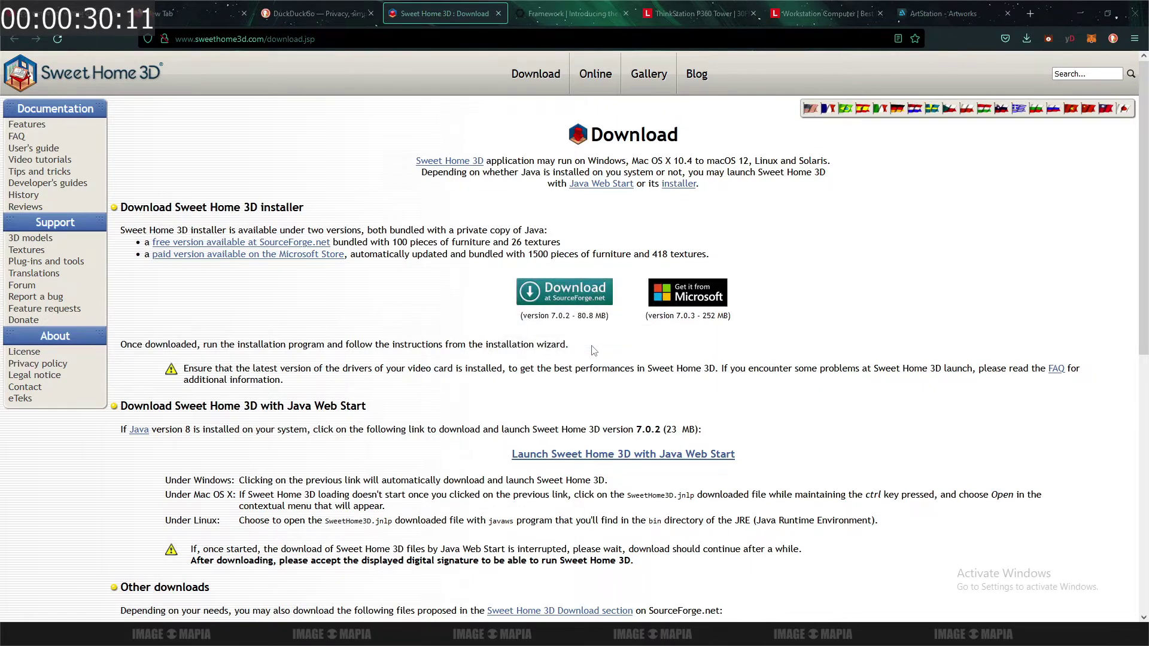
click(644, 421)
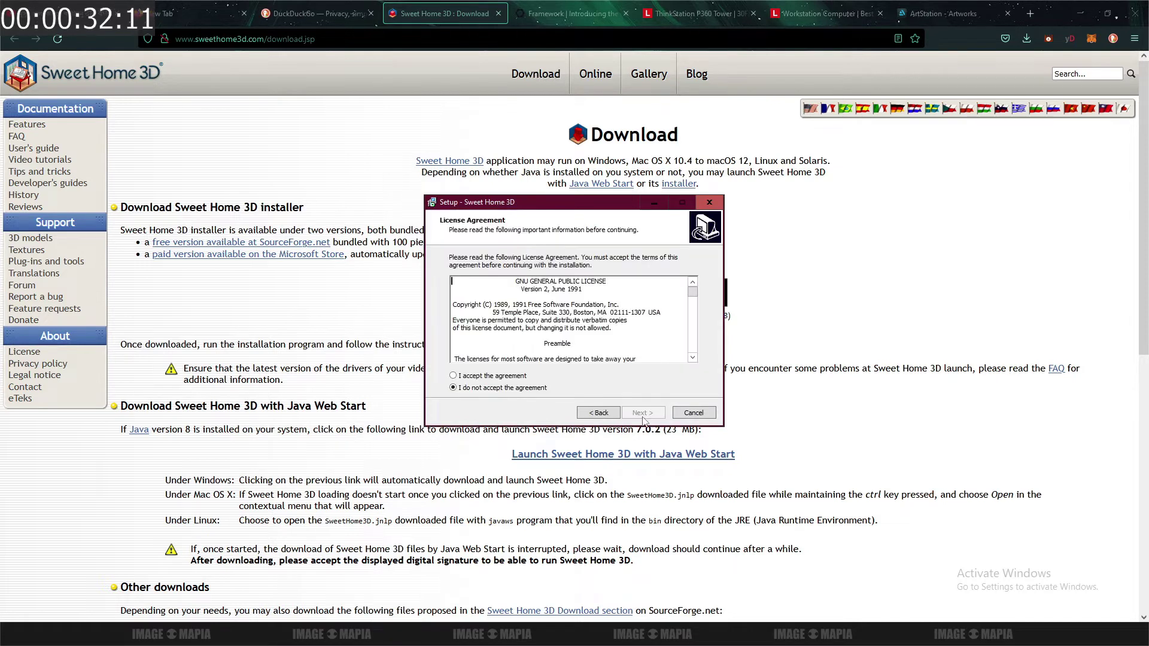
click(454, 376)
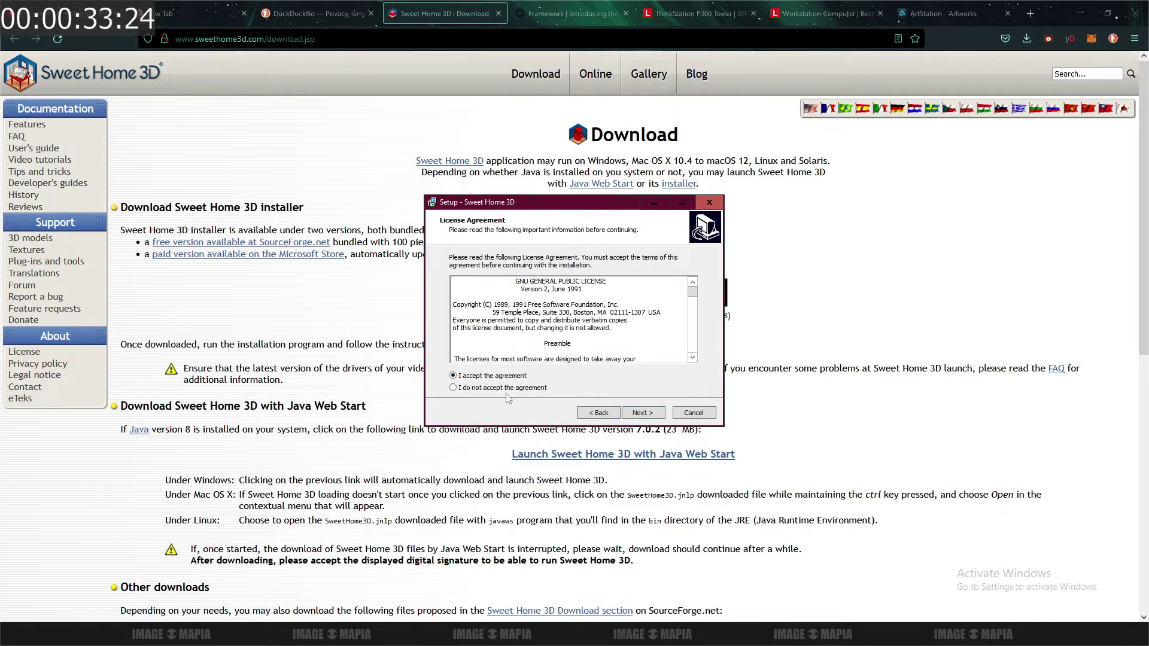
click(644, 415)
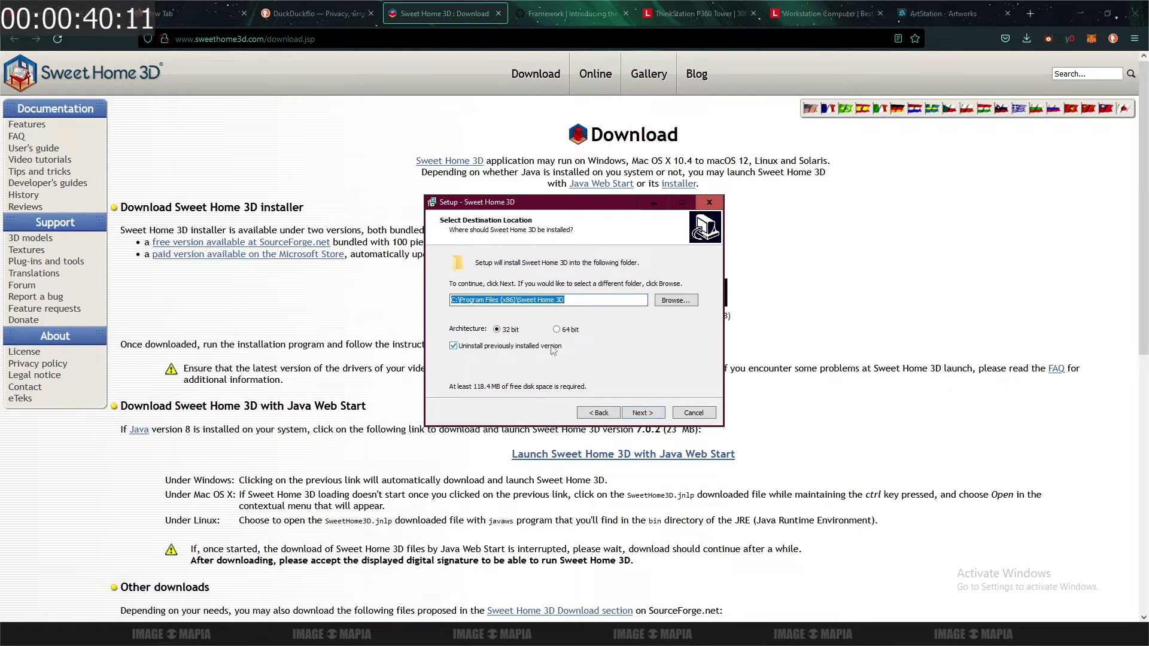
- Install the 64-bit version with a desktop shortcut and launch Sweet Home 3D
click(556, 329)
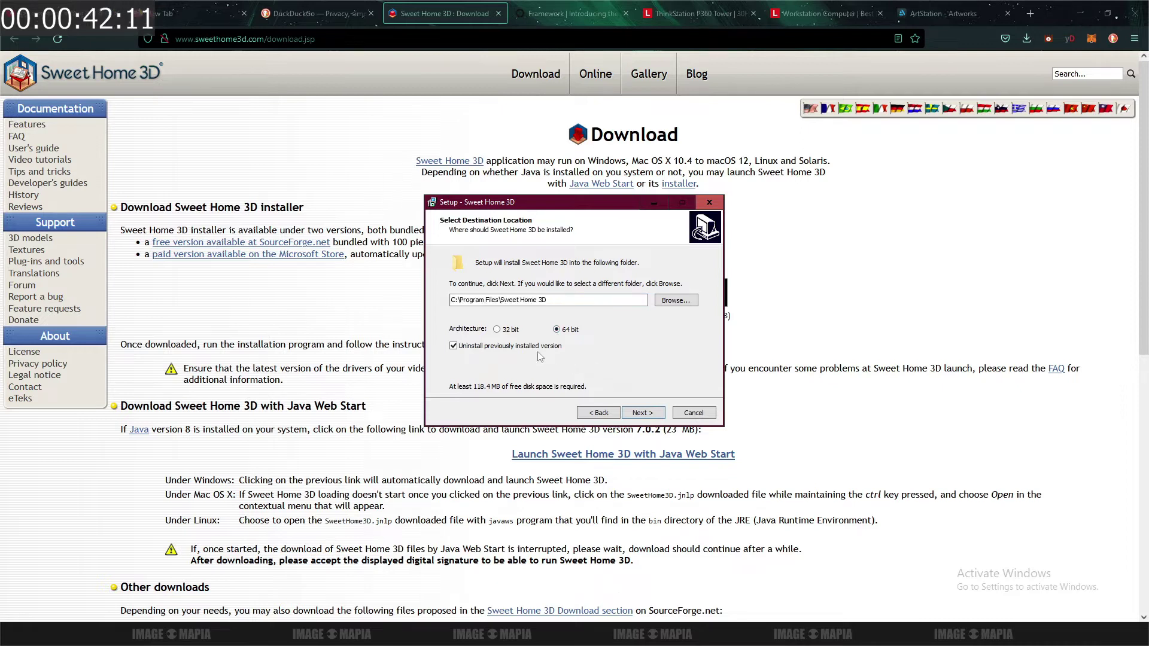
click(497, 330)
click(557, 330)
click(651, 417)
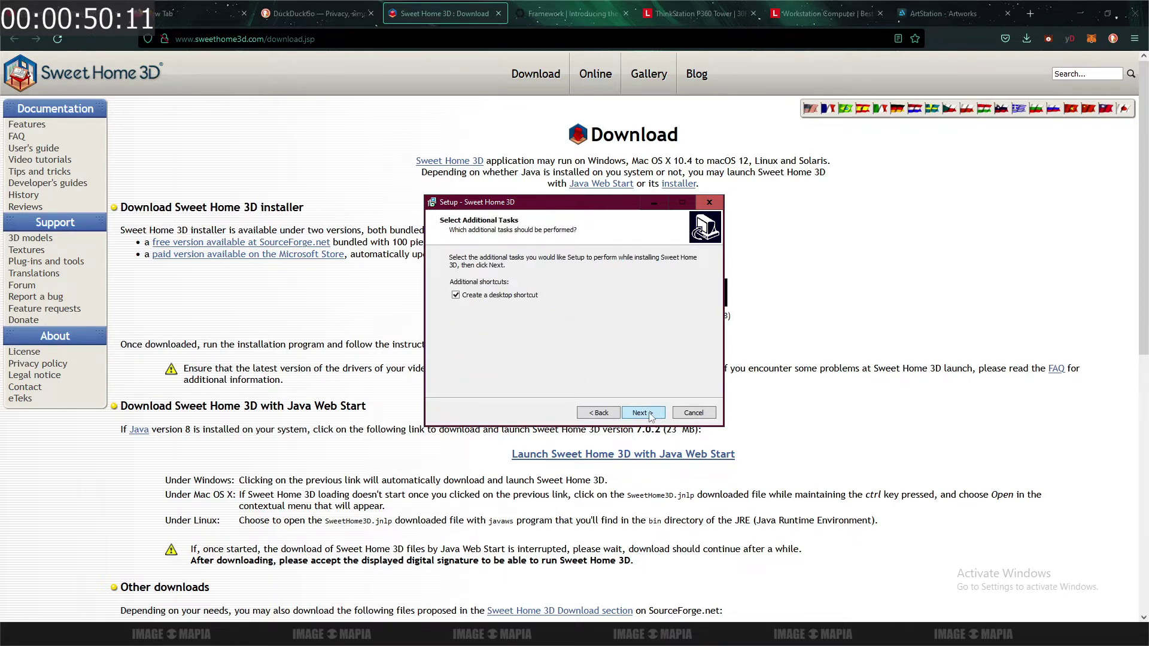
click(651, 417)
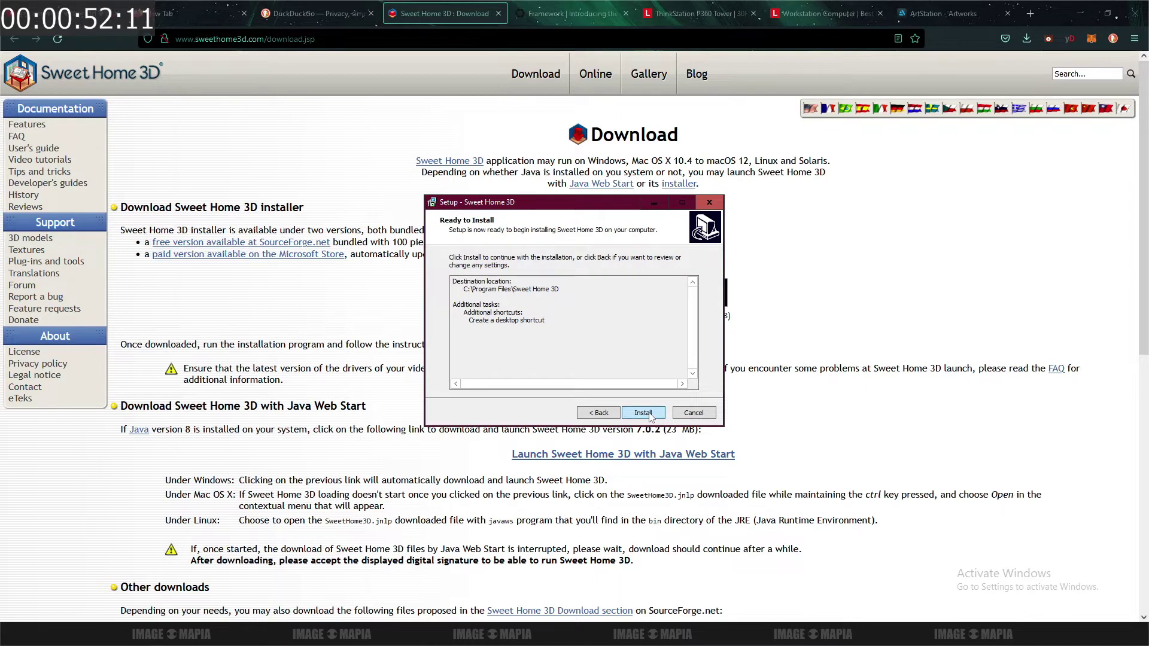
click(651, 417)
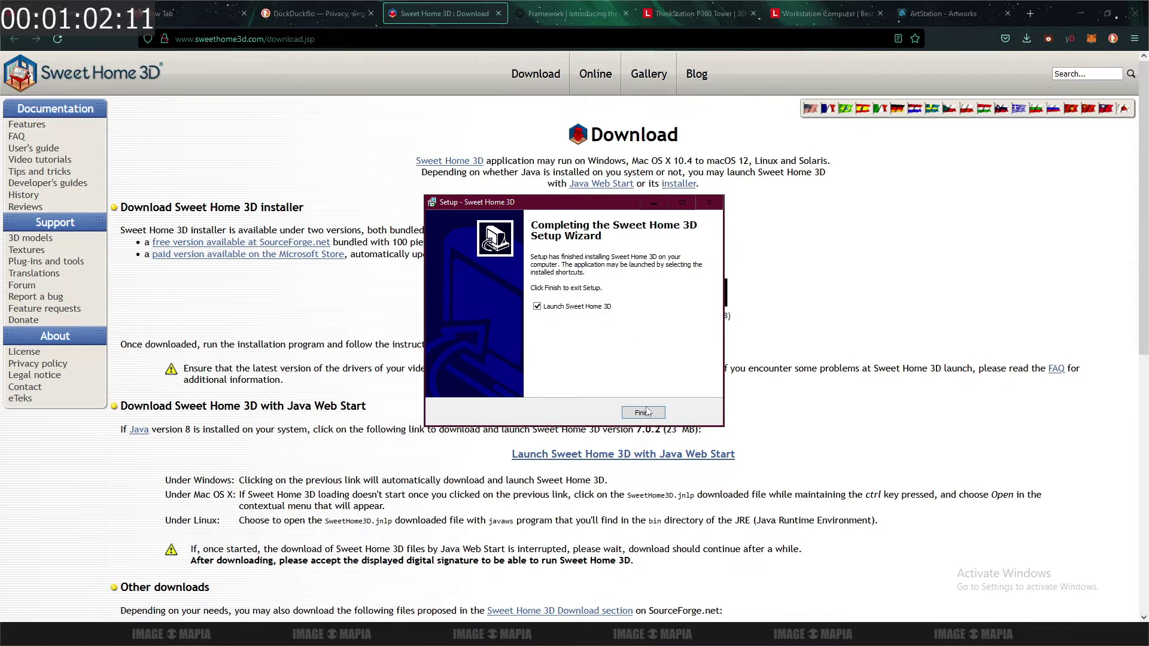
click(644, 413)
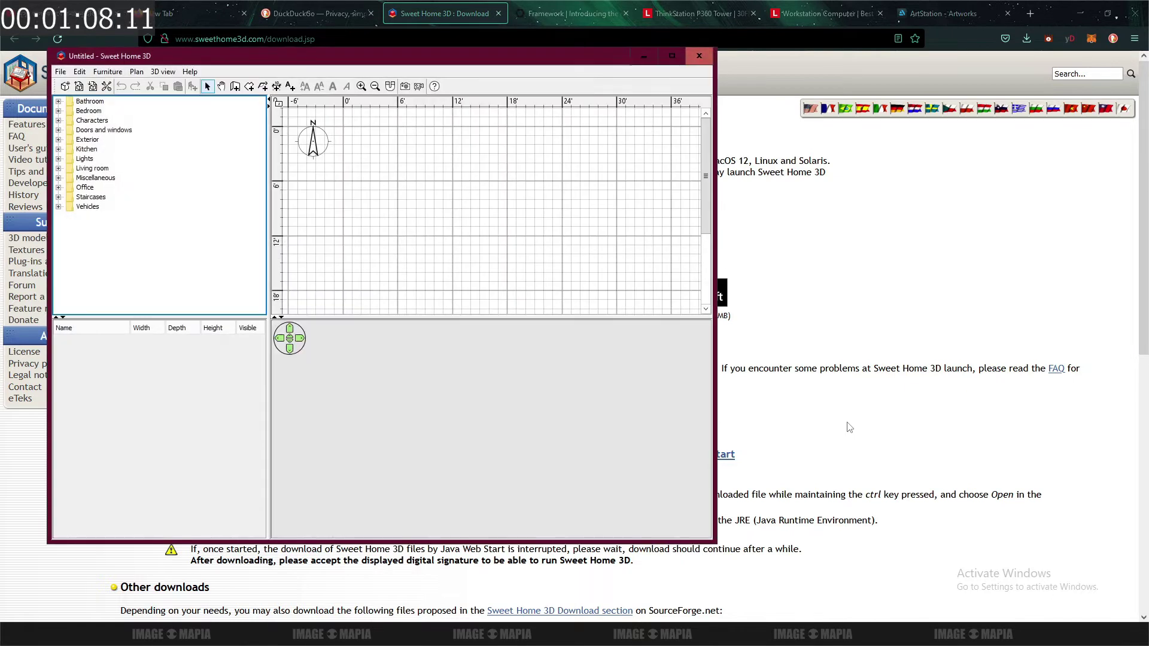
- Maximize the window and check the About box showing version 7.0.2
click(672, 56)
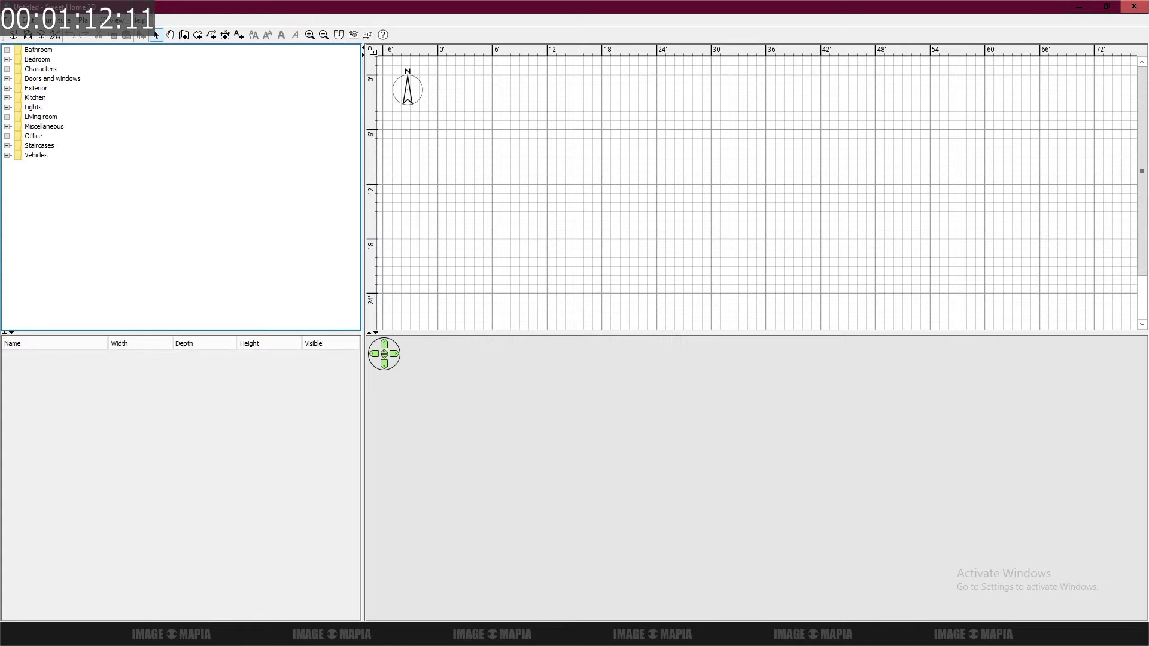
click(140, 20)
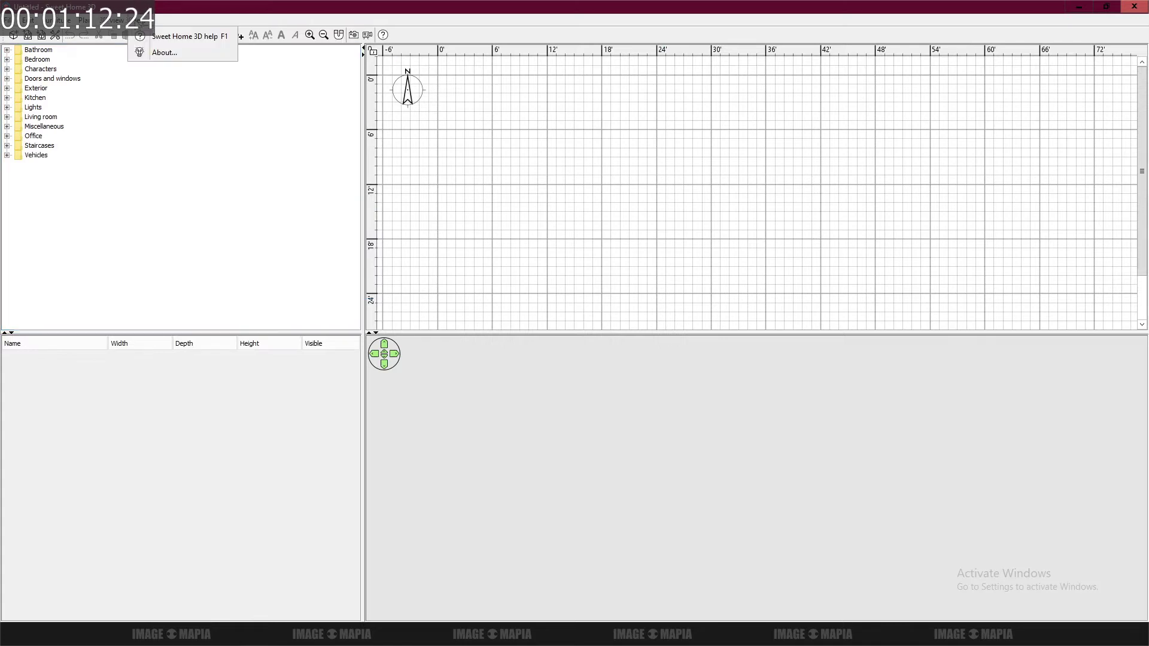
click(165, 56)
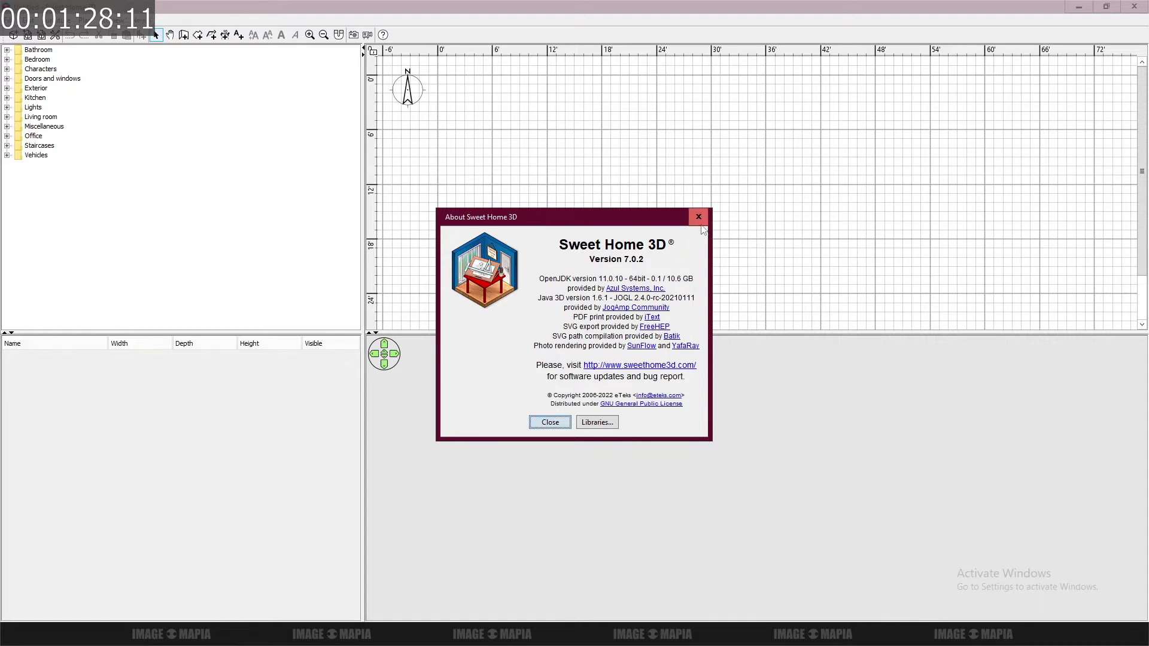
click(698, 218)
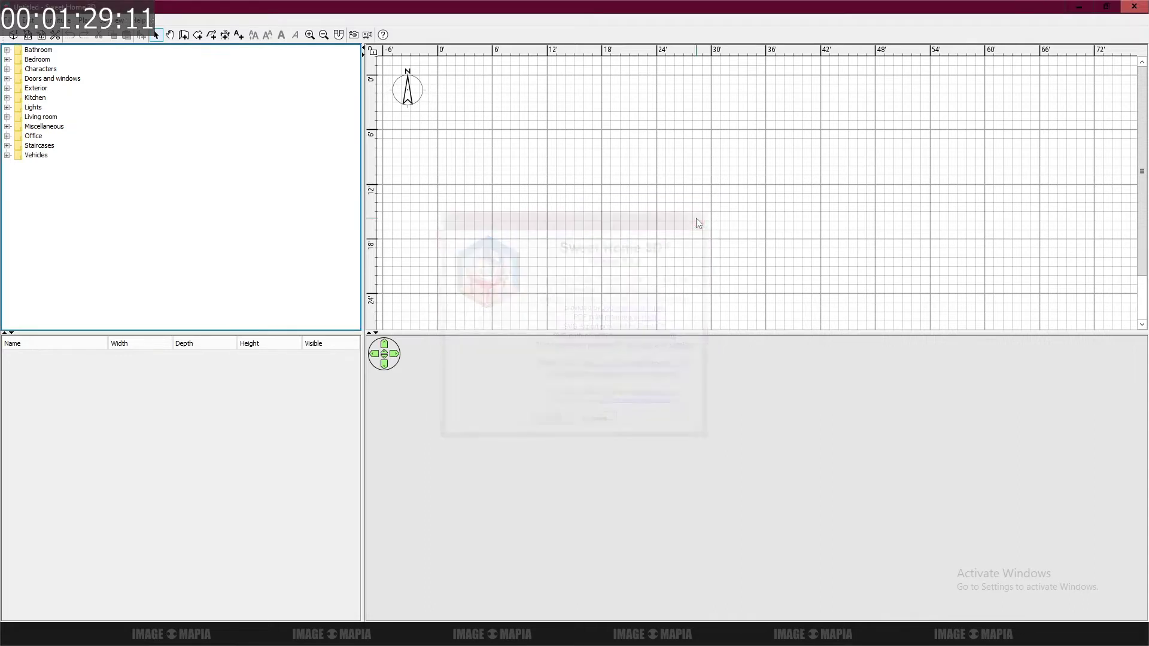
- Expand and collapse the Bathroom, Bedroom, Characters and Doors and windows catalog categories
click(6, 50)
click(7, 50)
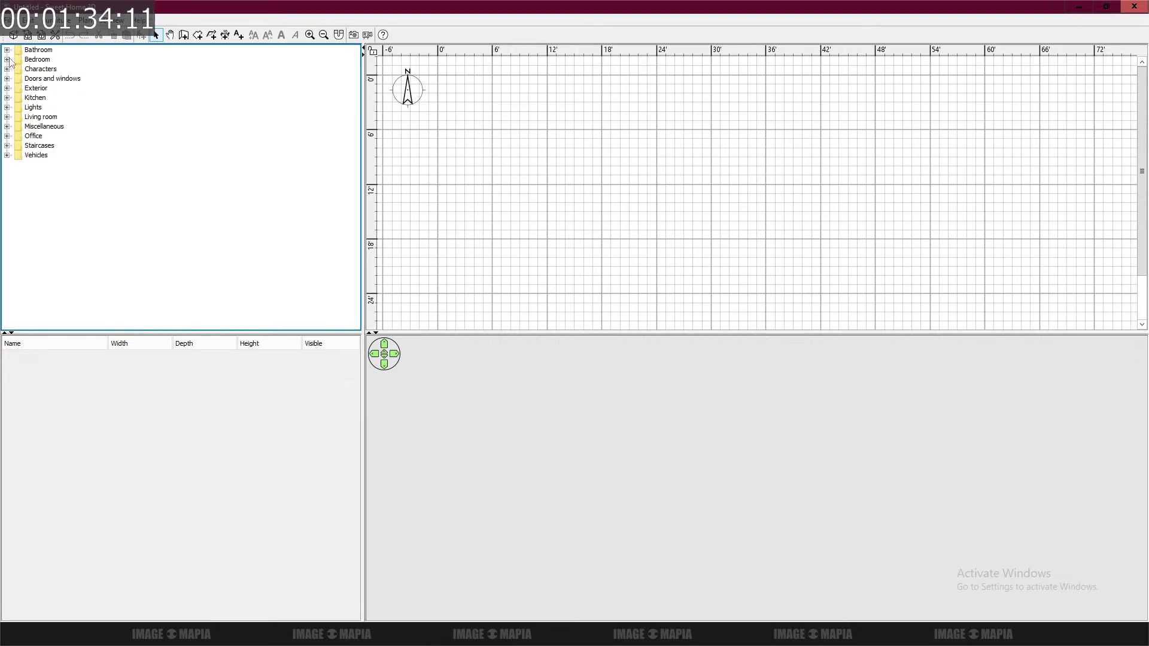
click(7, 59)
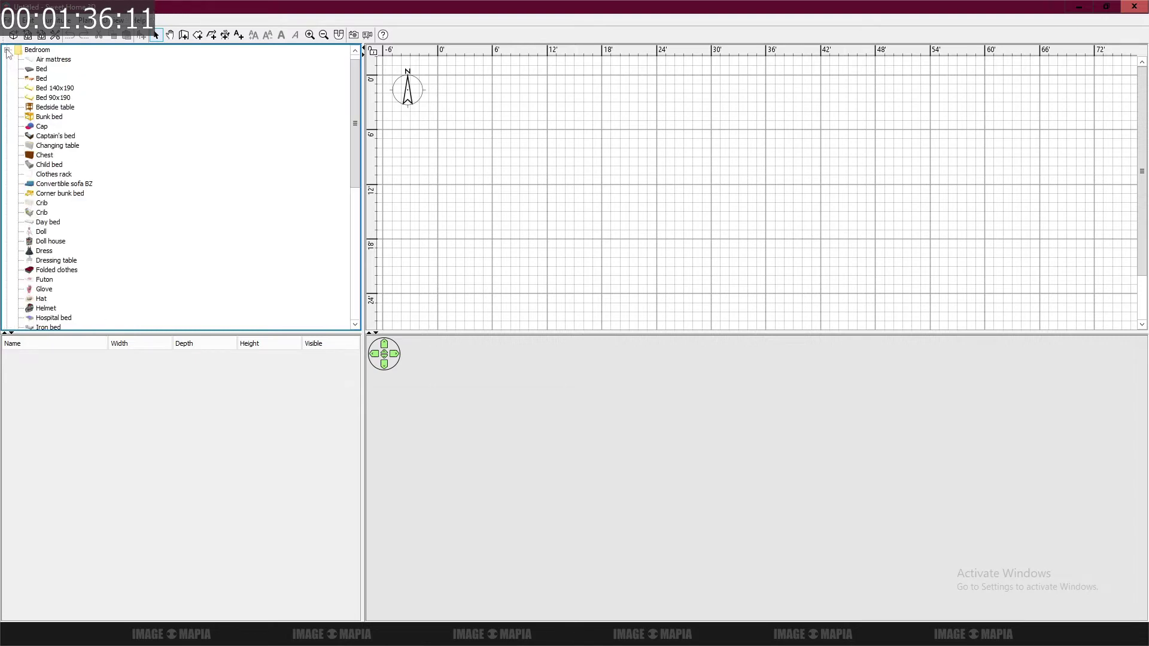
click(6, 50)
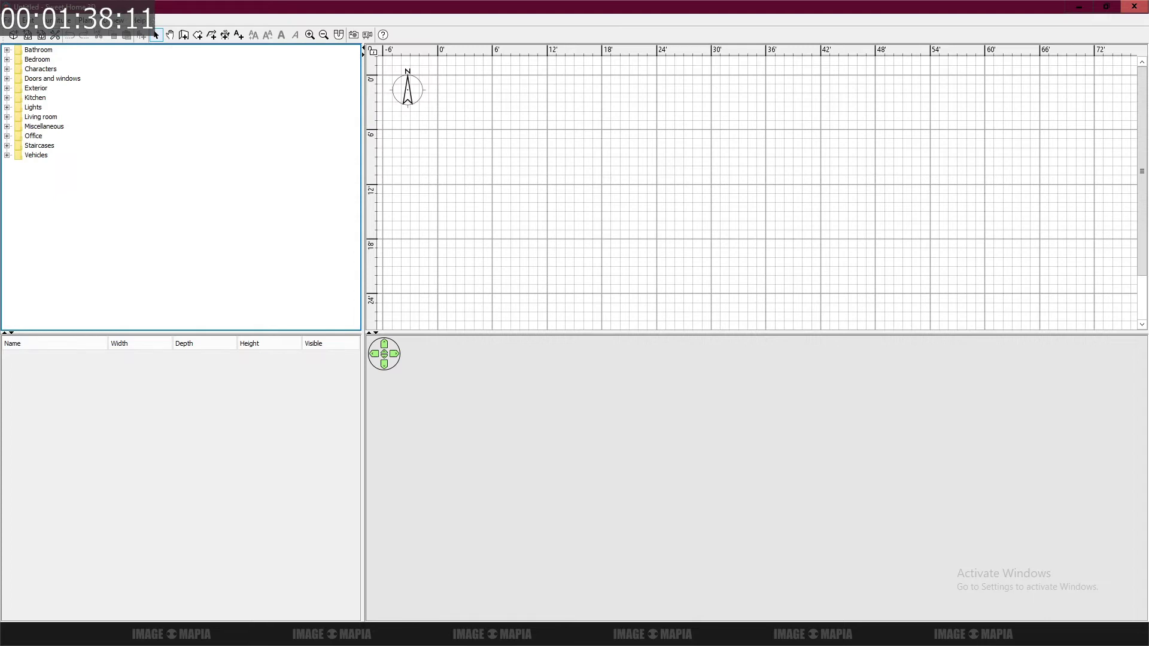
click(6, 69)
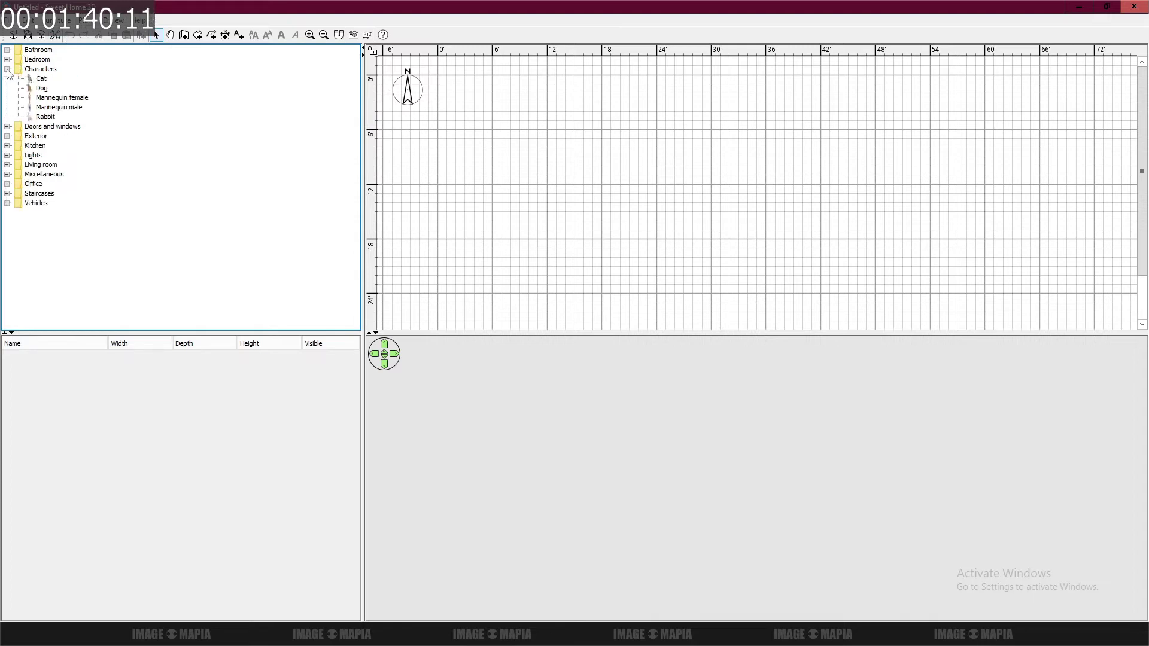
click(7, 69)
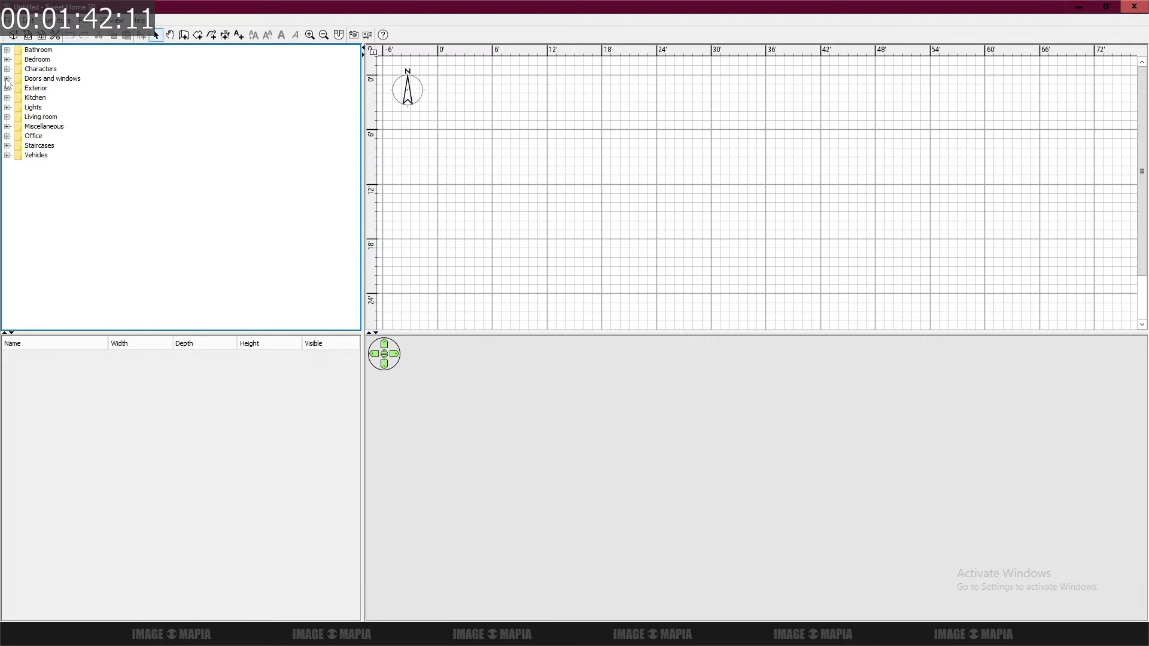
click(7, 79)
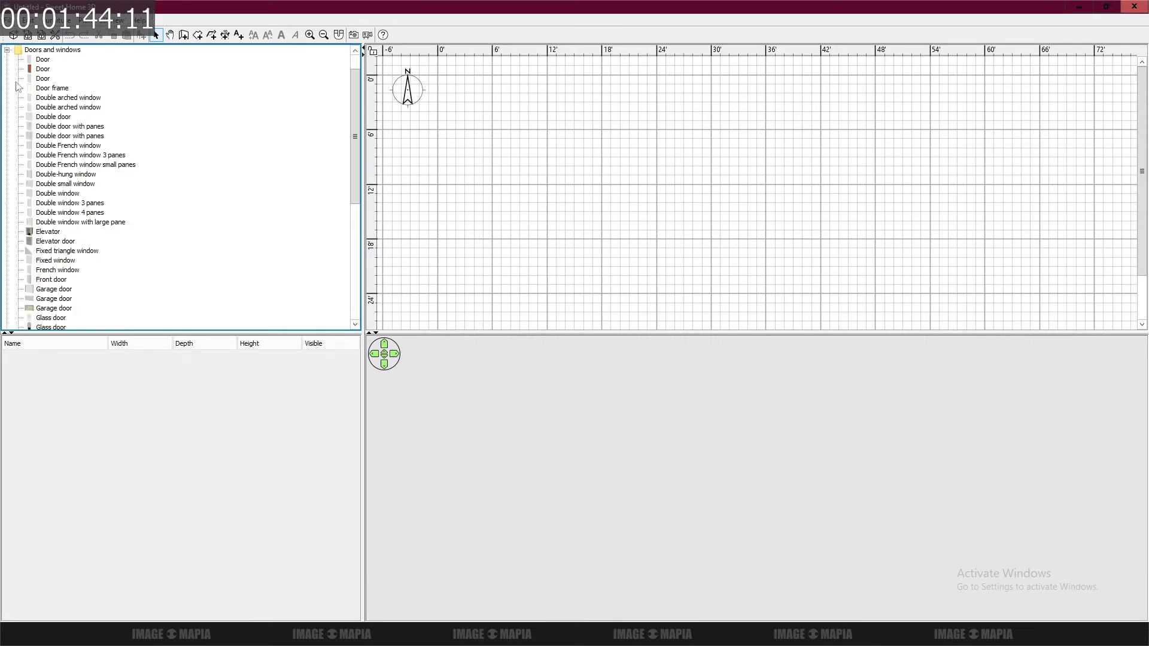
click(7, 50)
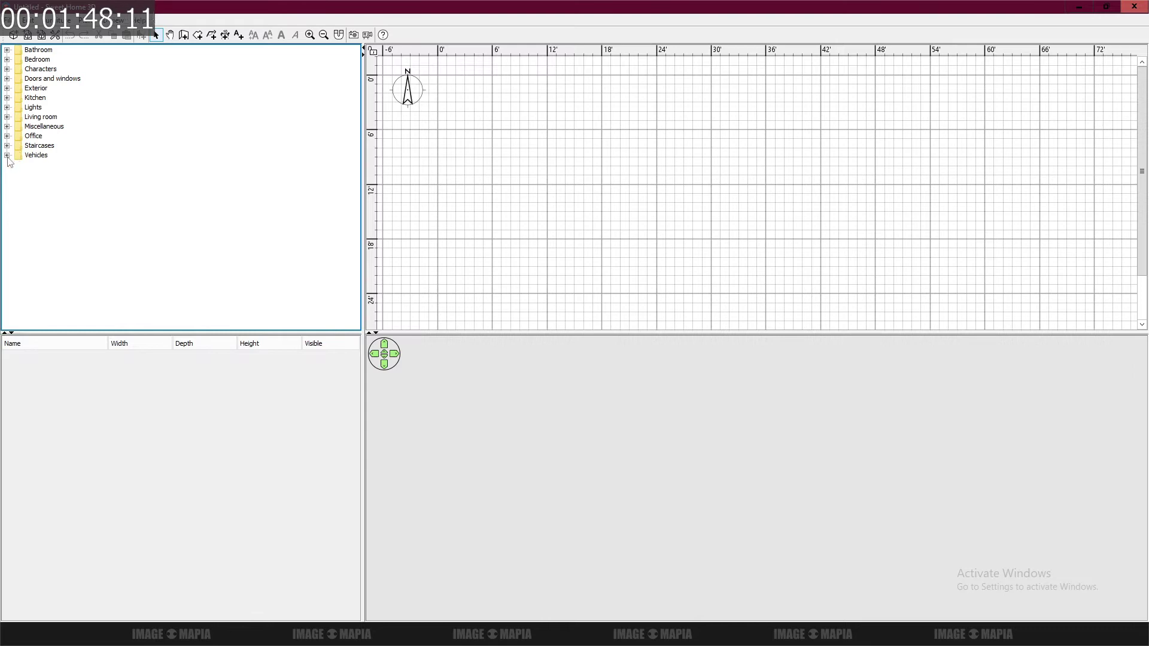
- Expand the Vehicles category and select the Renault Scenic model
click(6, 155)
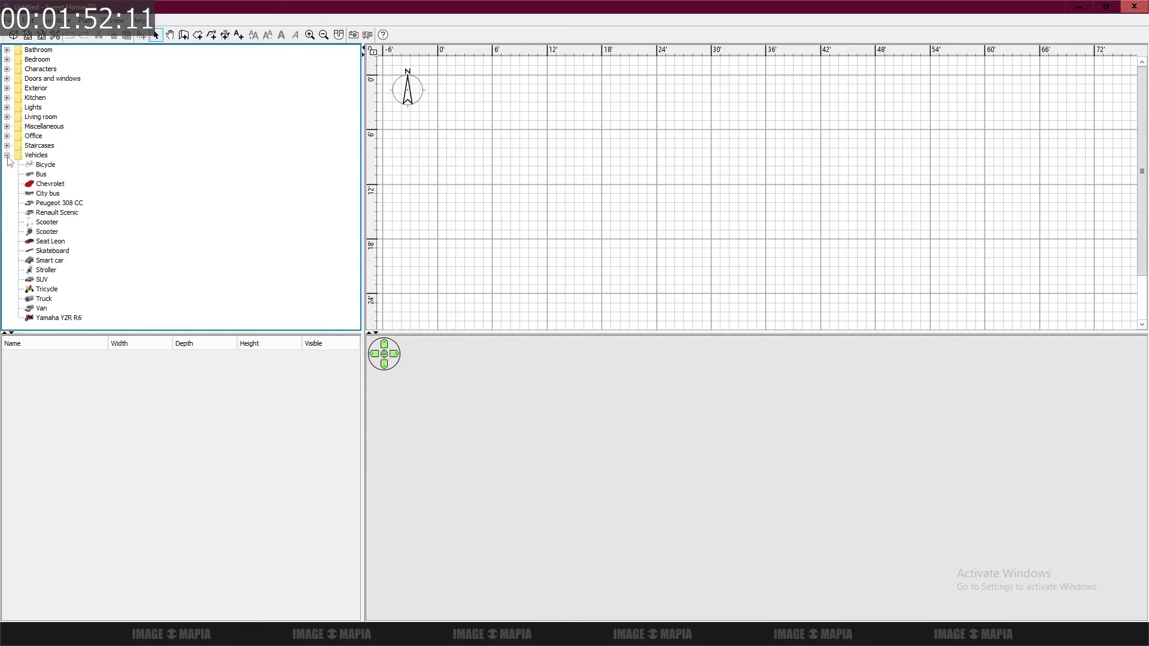
click(6, 155)
click(7, 145)
click(49, 214)
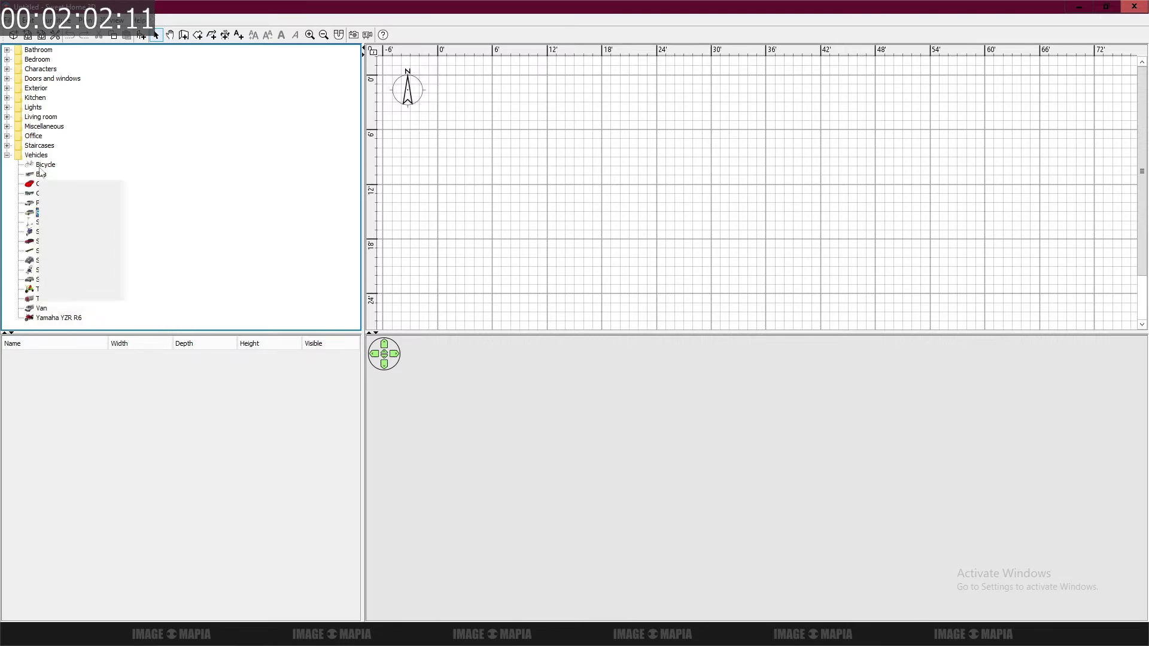
mouse_move(41, 174)
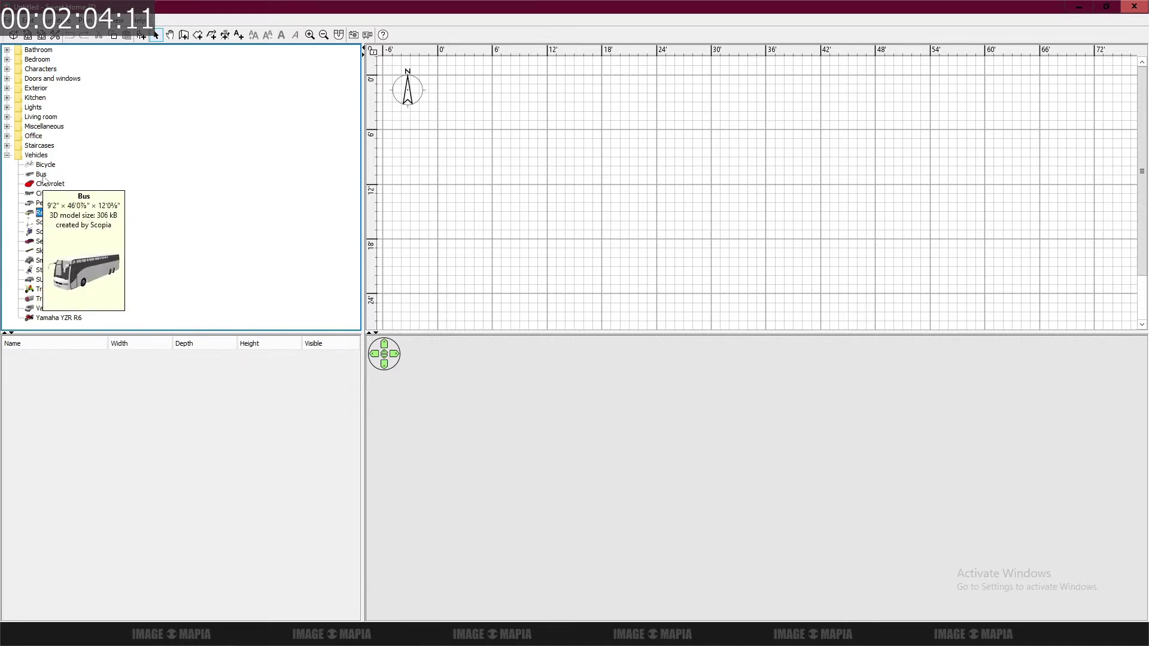
- Drag the Bus from Vehicles onto the plan and move it left near the 6' mark
click(42, 174)
drag(43, 179, 642, 109)
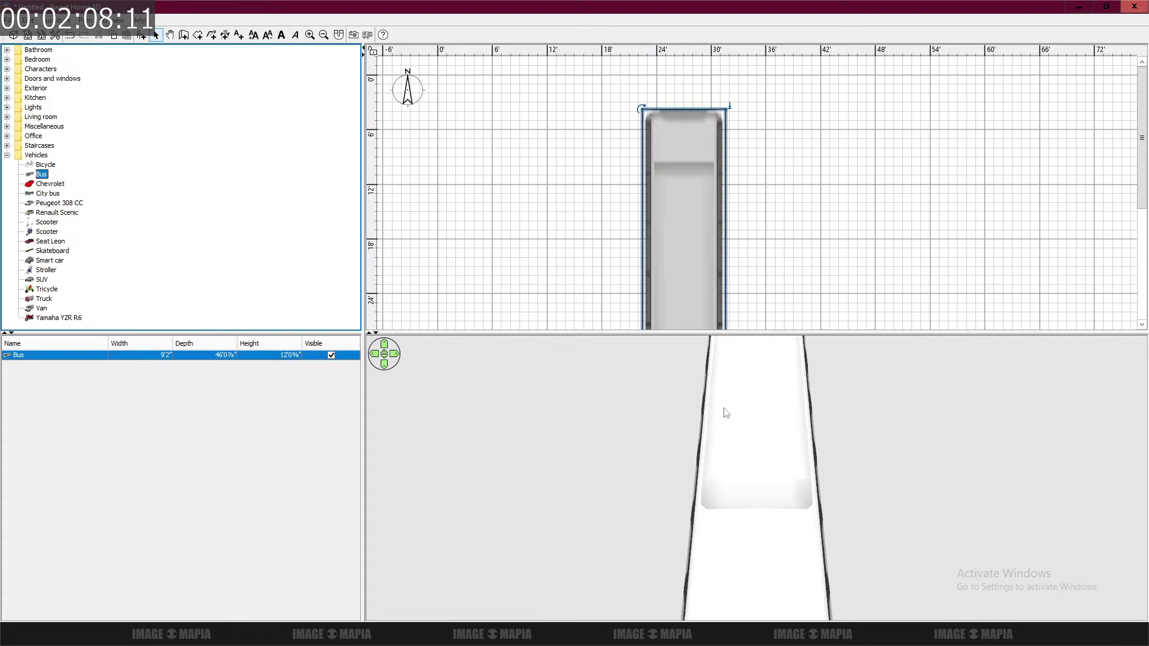
mouse_move(839, 545)
mouse_down()
mouse_move(755, 511)
mouse_move(691, 459)
mouse_move(971, 459)
mouse_move(678, 476)
mouse_up()
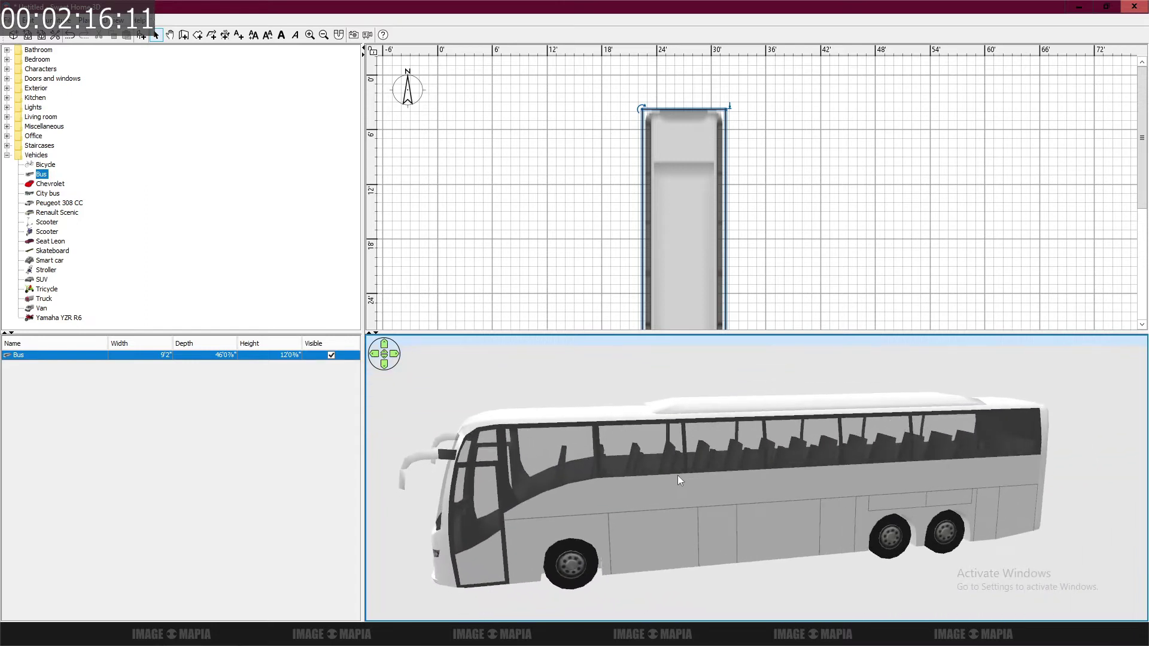
click(8, 155)
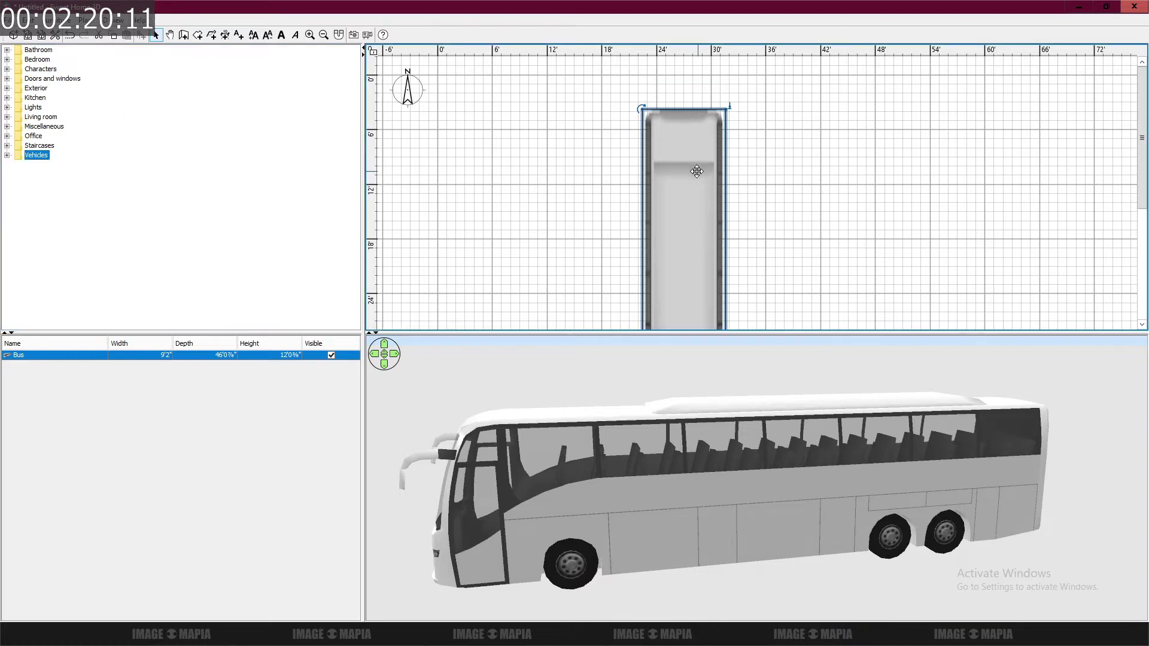
scroll(697, 169, down, 5)
ctrl+scroll(699, 173, down, 1)
ctrl+scroll(699, 173, down, 1)
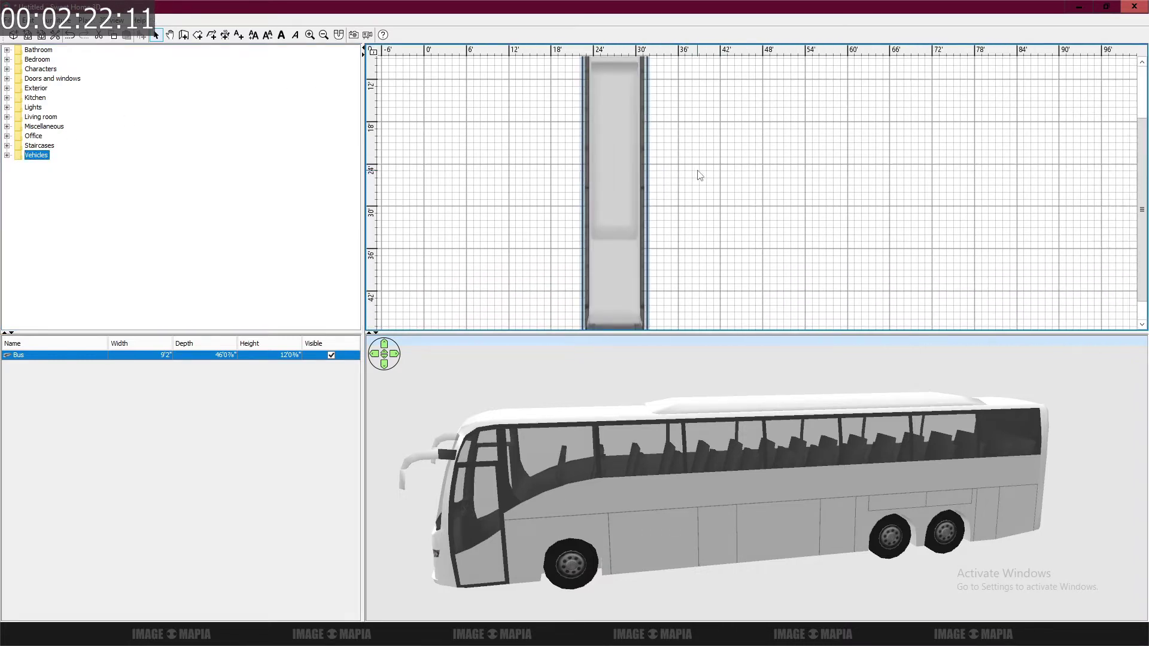
ctrl+scroll(700, 173, down, 1)
mouse_move(592, 157)
mouse_down()
mouse_move(490, 220)
mouse_move(495, 209)
mouse_up()
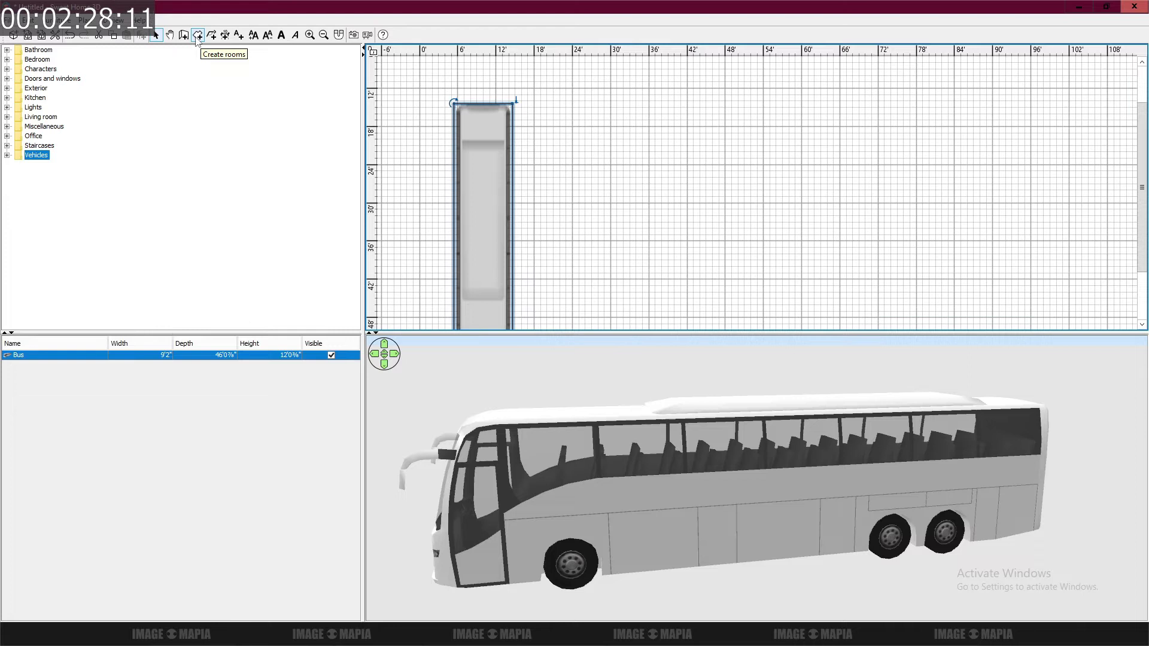
- Draw a 75'10" by 32'3" rectangular room to the right of the bus
click(198, 35)
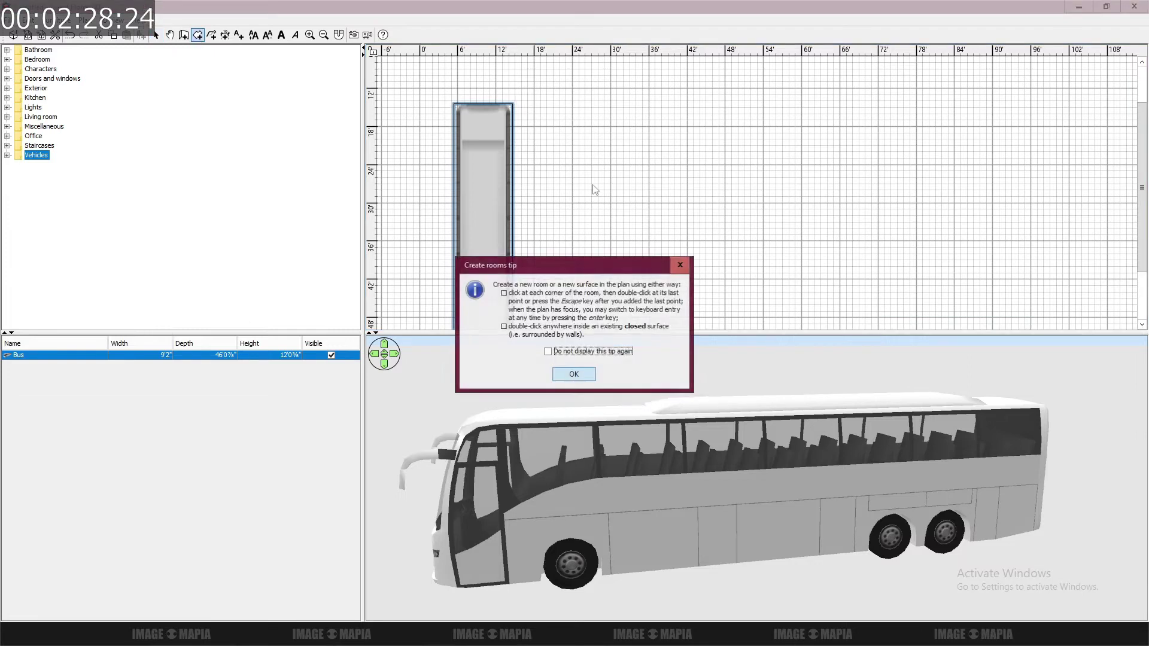
click(574, 375)
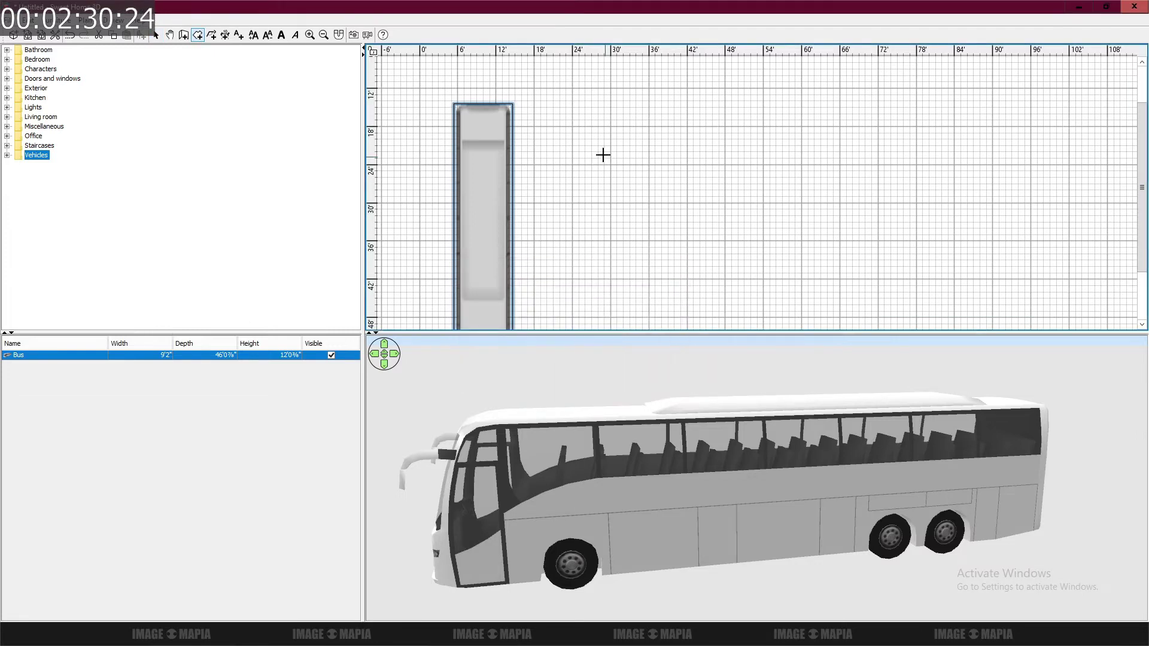
click(576, 93)
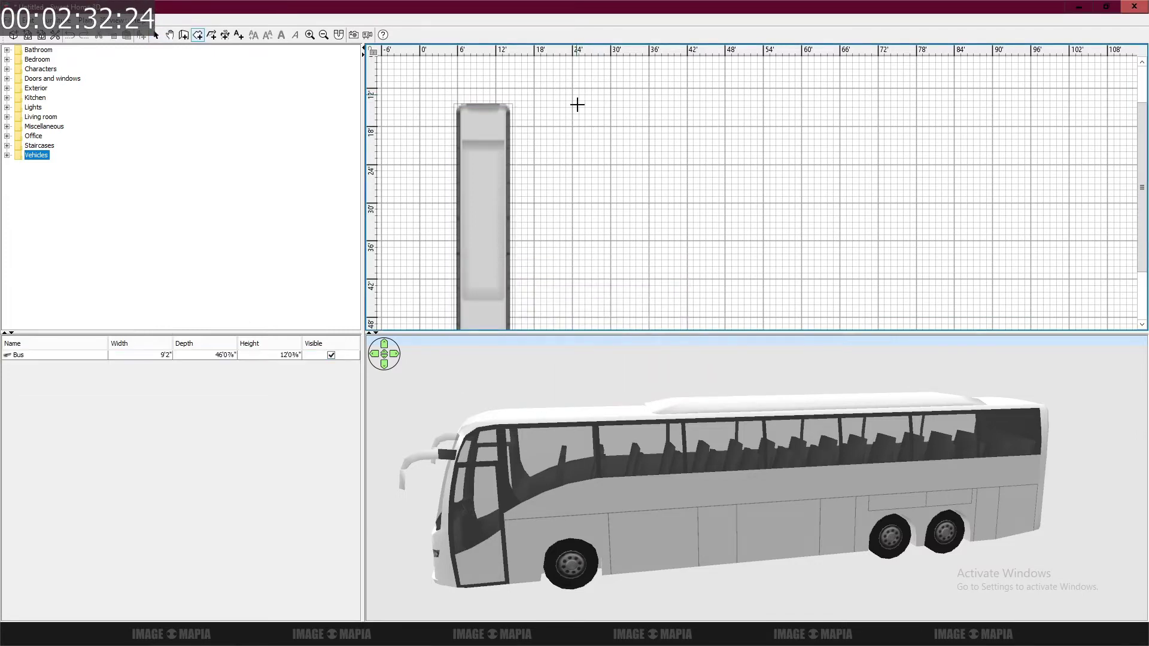
click(576, 299)
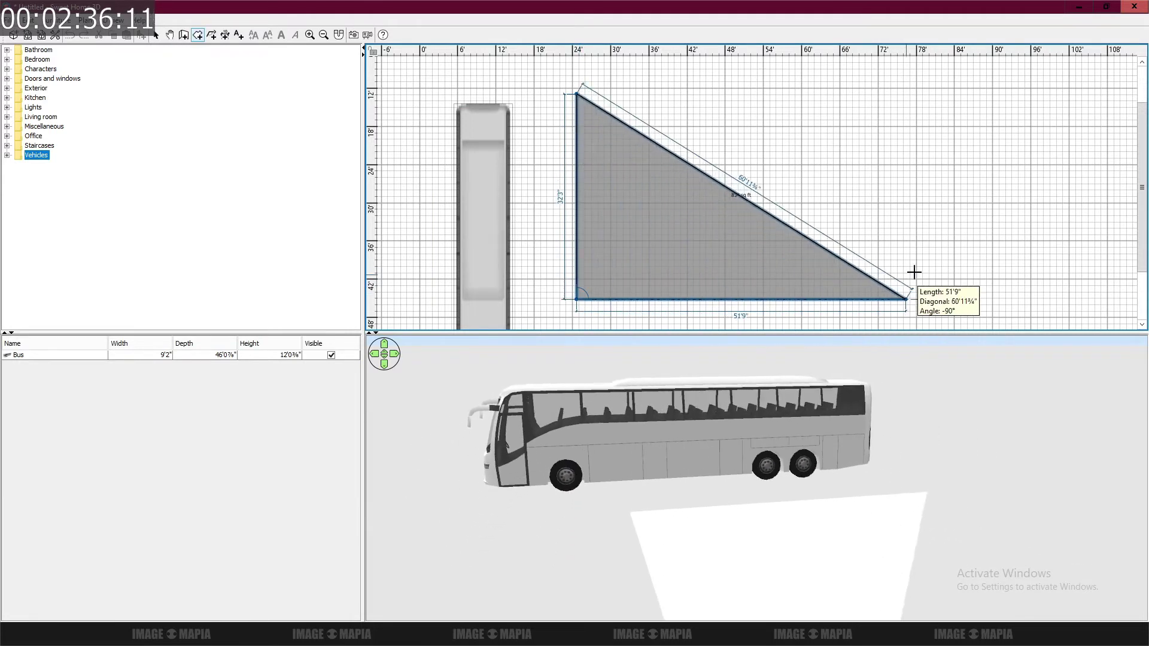
click(1058, 263)
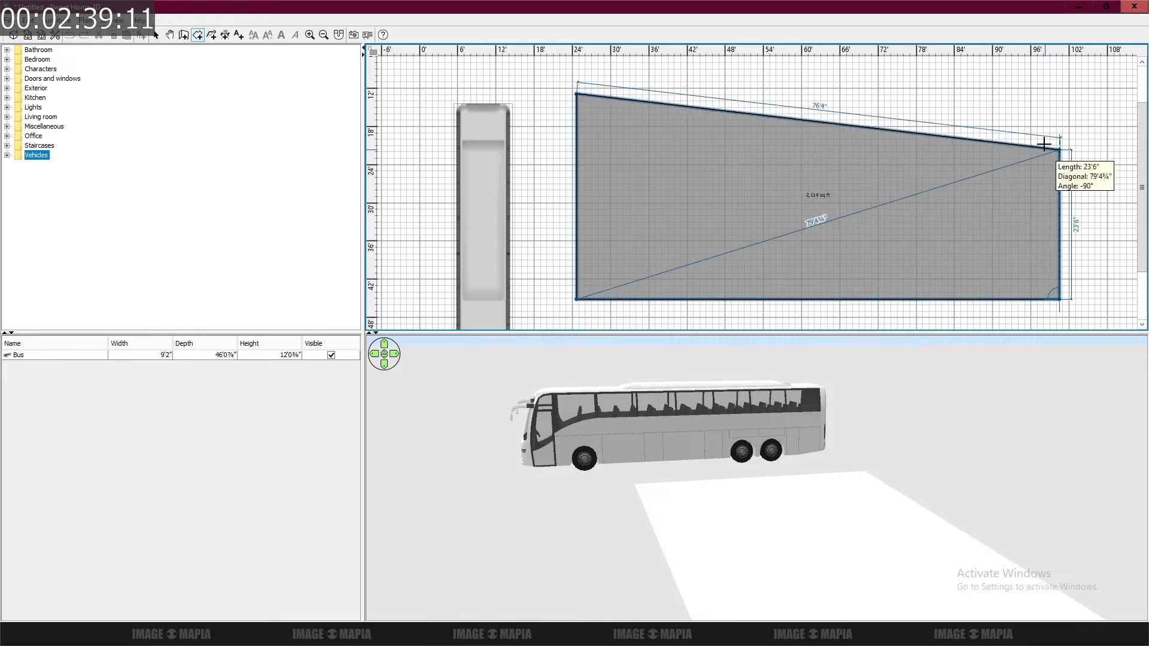
double_click(1034, 94)
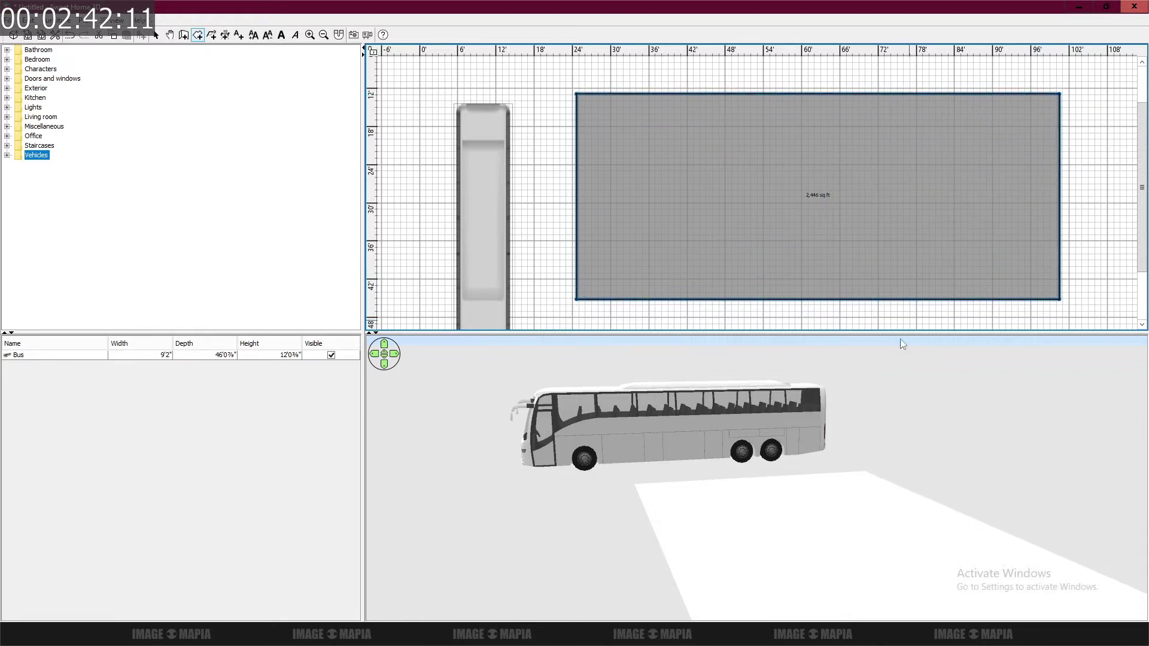
scroll(784, 252, down, 3)
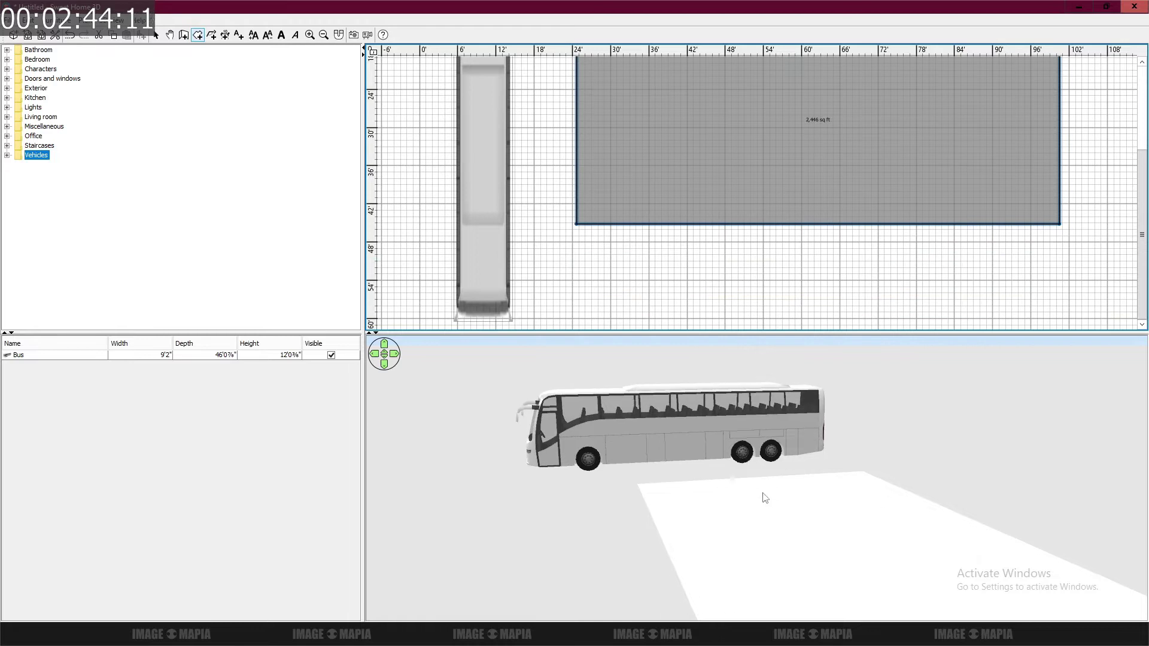
mouse_move(756, 522)
mouse_down()
mouse_move(868, 519)
mouse_move(703, 403)
mouse_up()
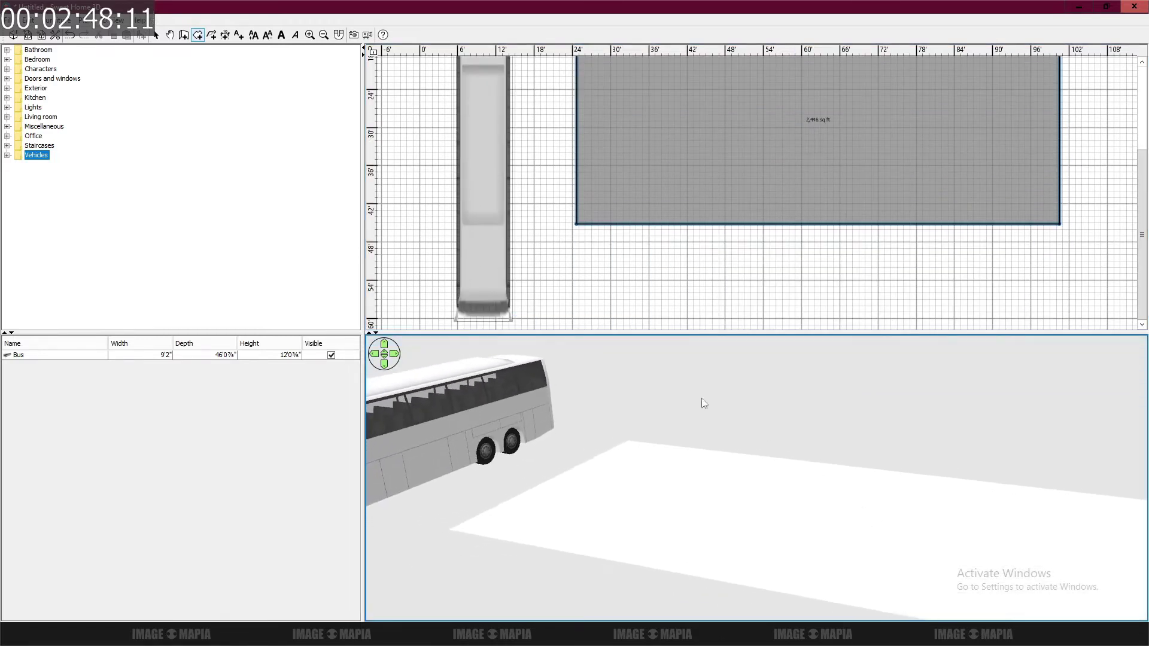
- Draw the room's left wall from its top-left to bottom-left corner
click(184, 34)
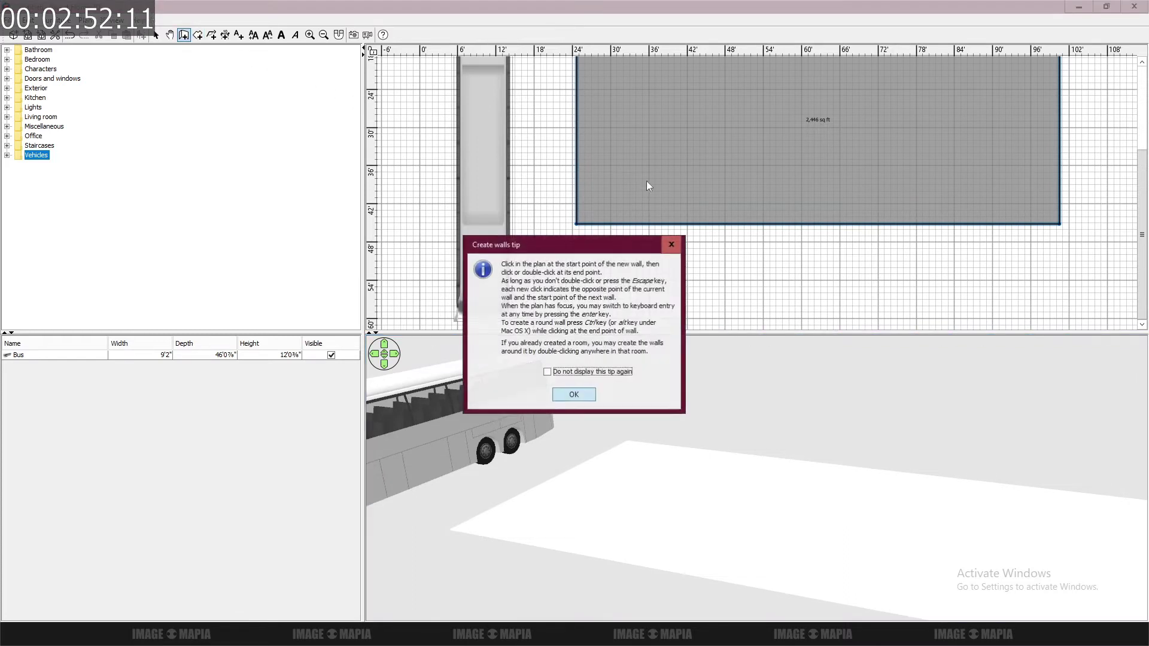
click(575, 396)
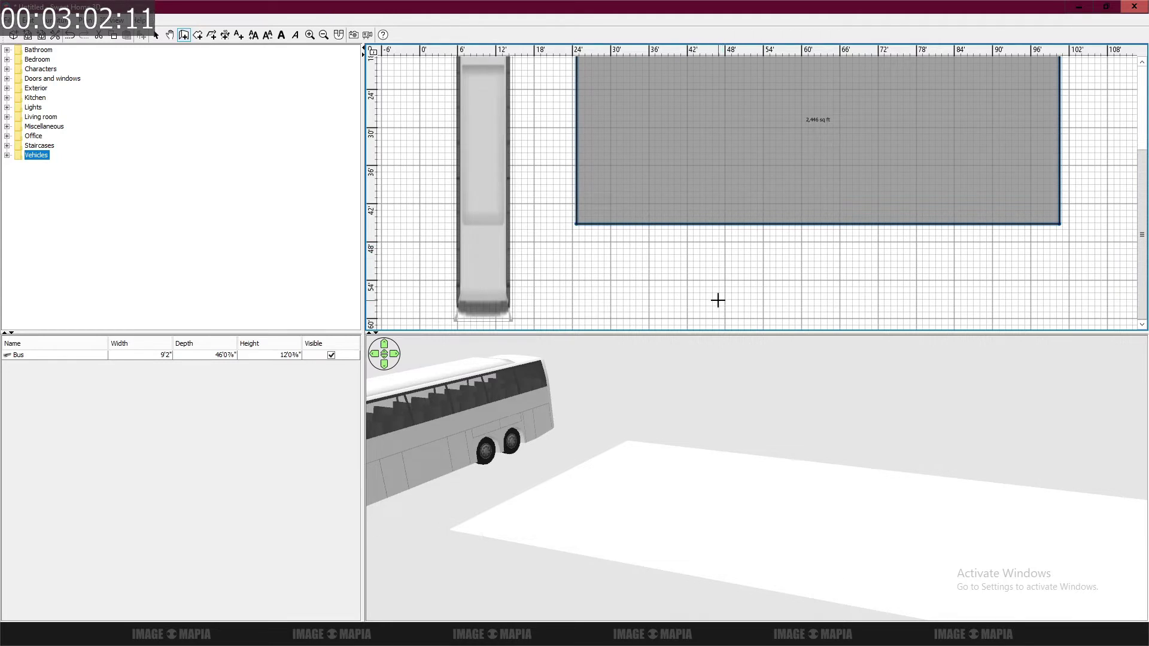
scroll(744, 213, up, 2)
scroll(742, 213, down, 2)
scroll(742, 213, up, 1)
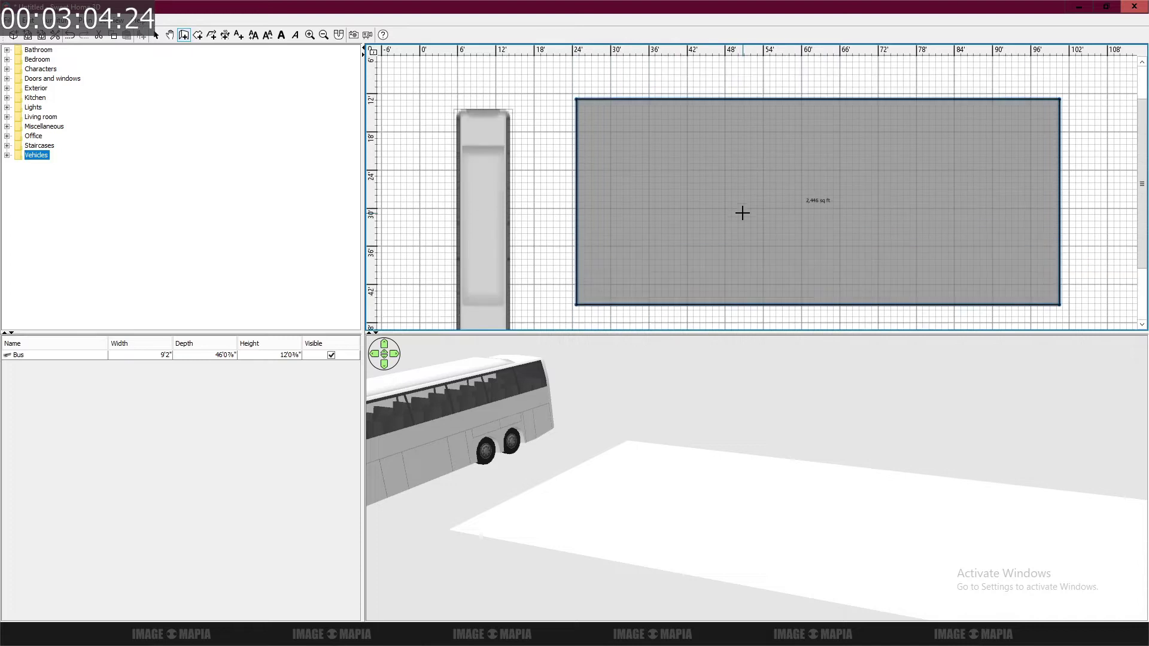
click(577, 98)
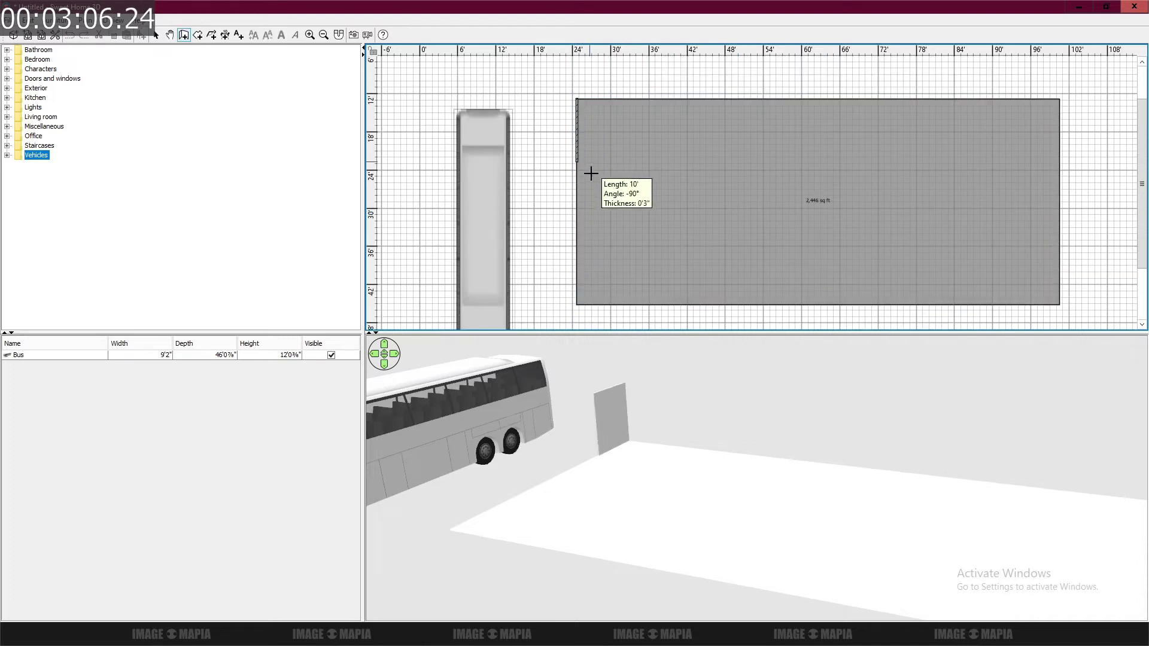
double_click(578, 305)
- Add the bottom, right and top walls, closing back at the top-left corner
click(578, 304)
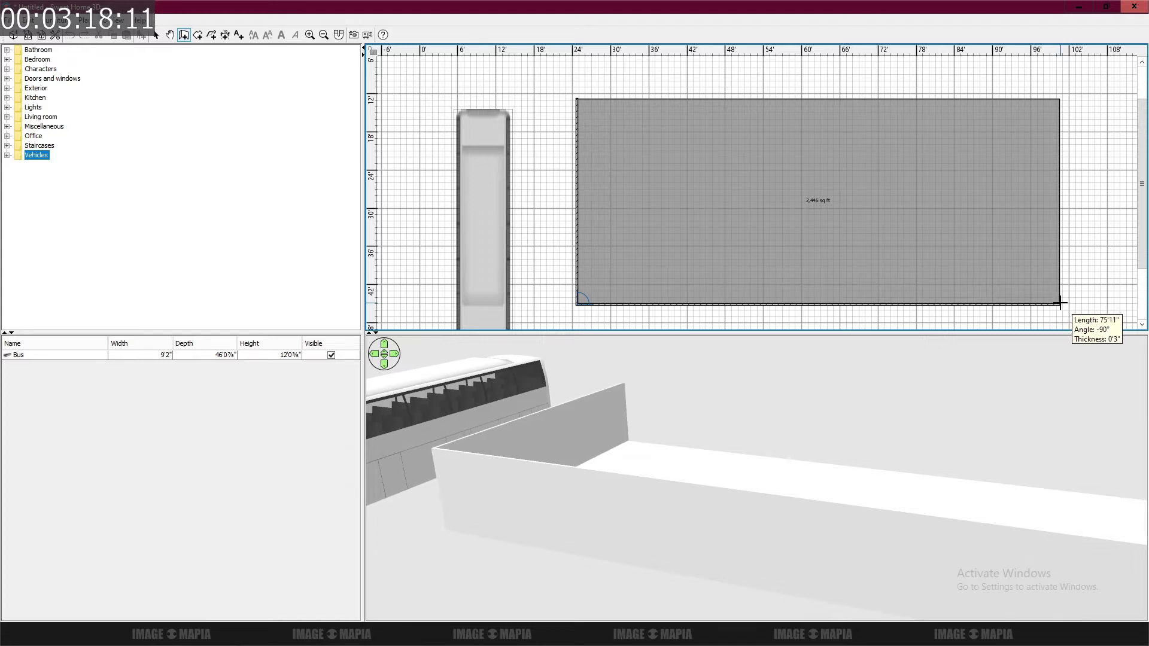
click(1060, 303)
click(1061, 96)
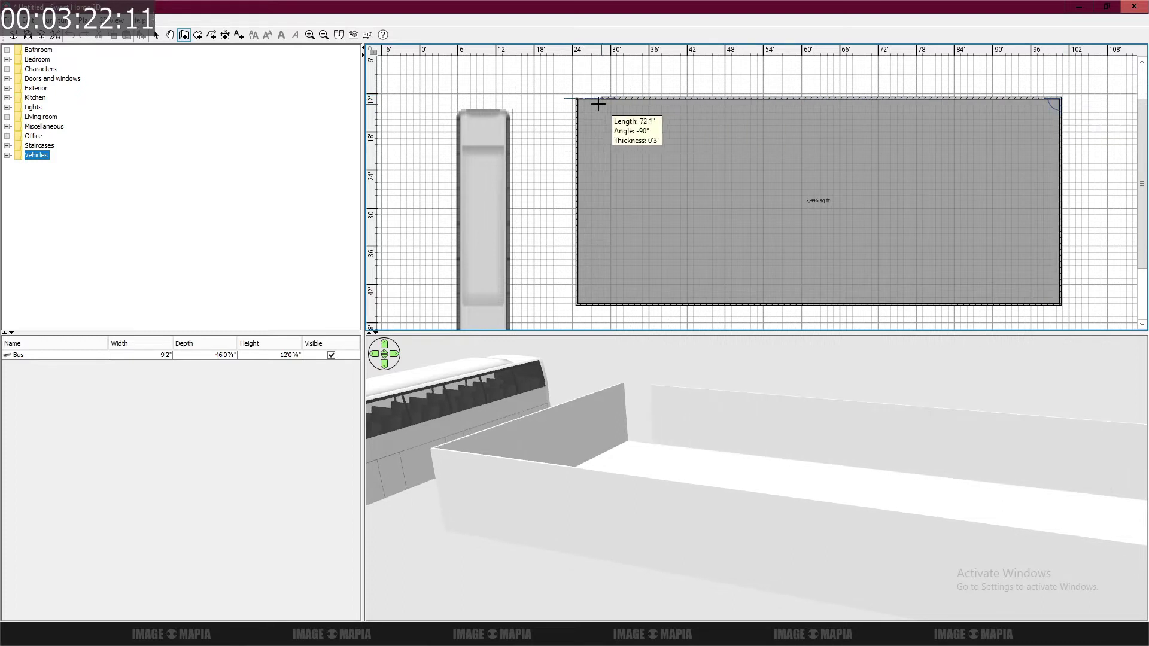
double_click(576, 98)
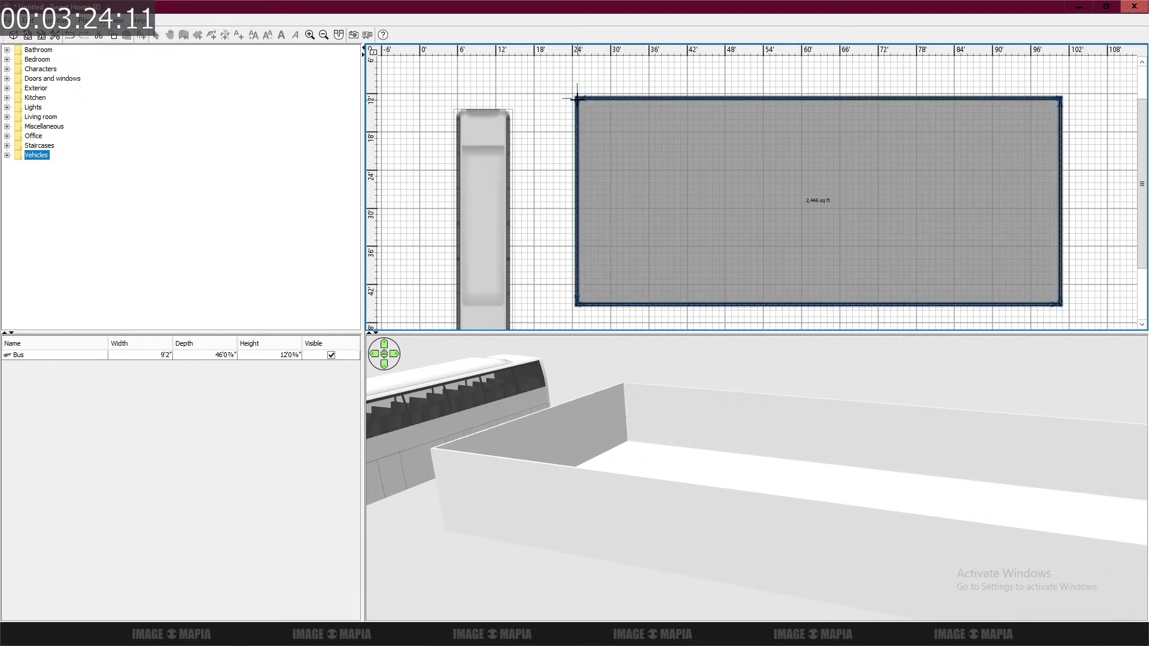
key(Left)
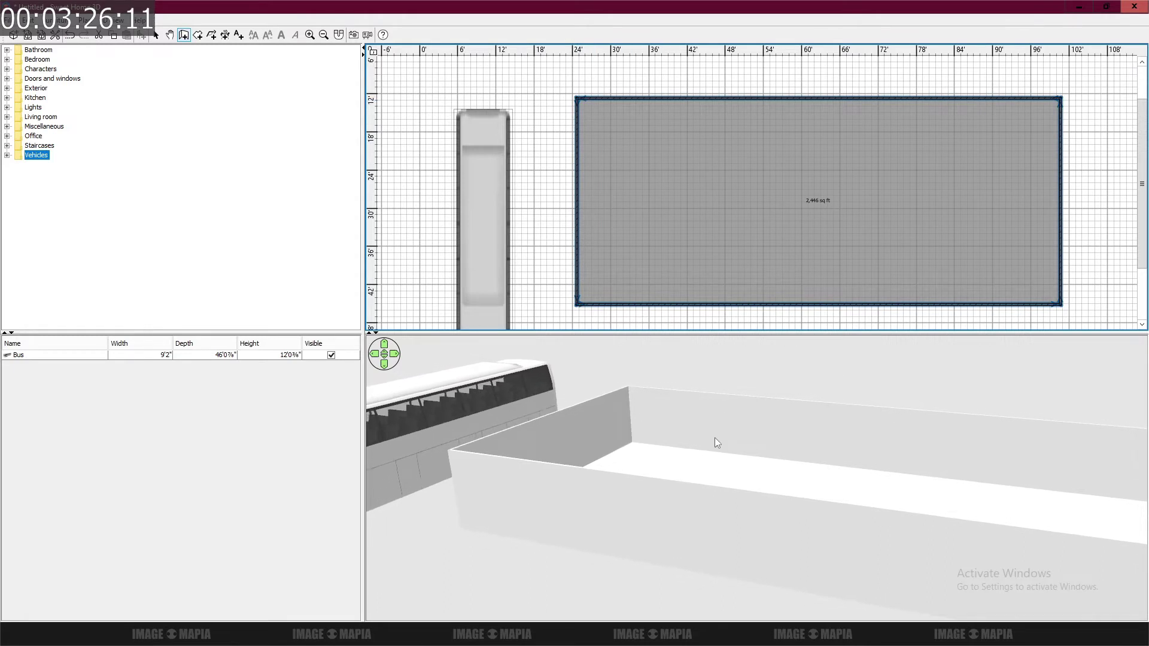
mouse_move(720, 498)
mouse_down()
mouse_move(874, 469)
mouse_move(782, 487)
mouse_move(723, 515)
mouse_move(754, 486)
mouse_up()
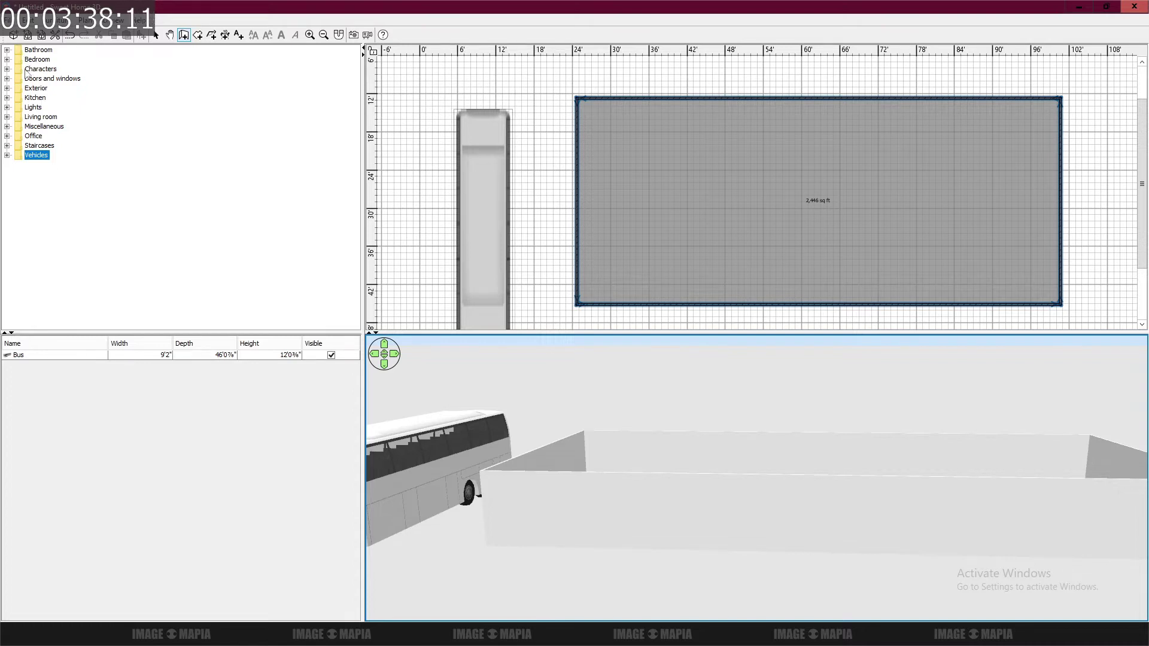
- Drag a Door from Doors and windows into the room's bottom wall, left of centre
click(7, 78)
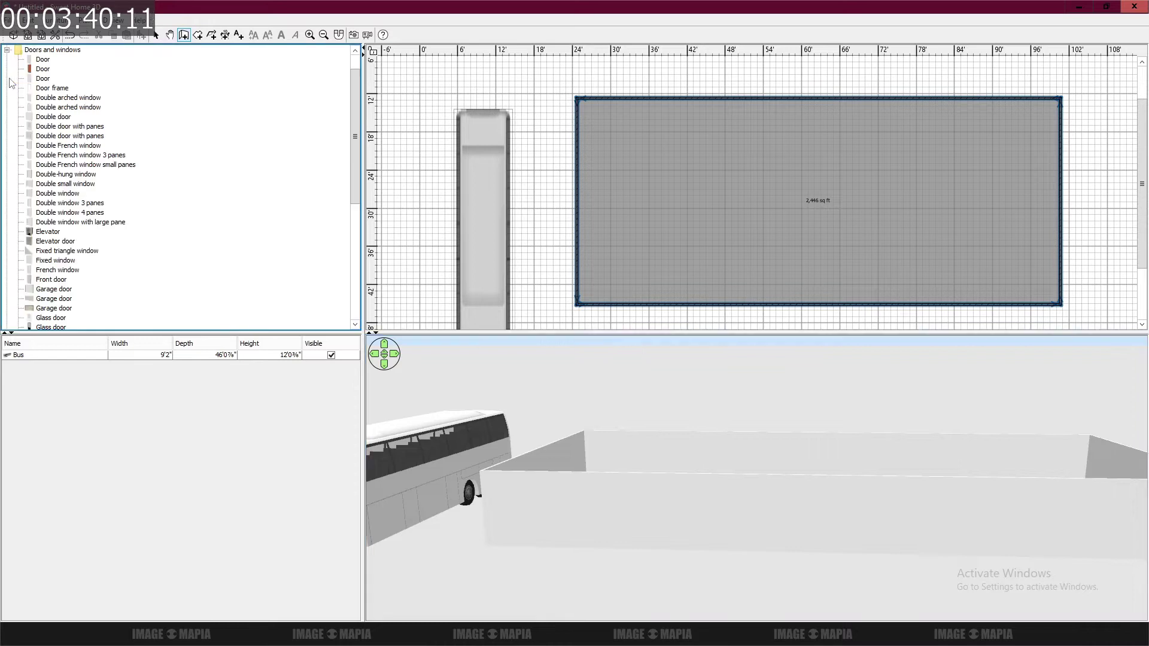
mouse_move(42, 69)
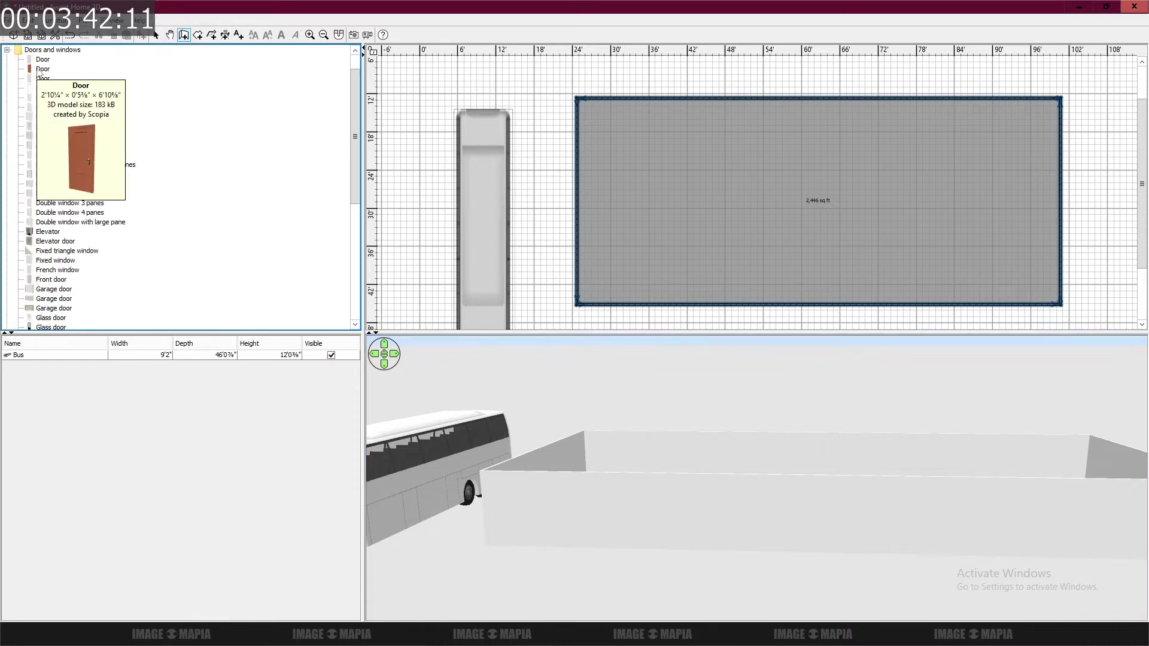
mouse_move(39, 71)
mouse_down()
mouse_move(668, 266)
mouse_move(669, 300)
mouse_up()
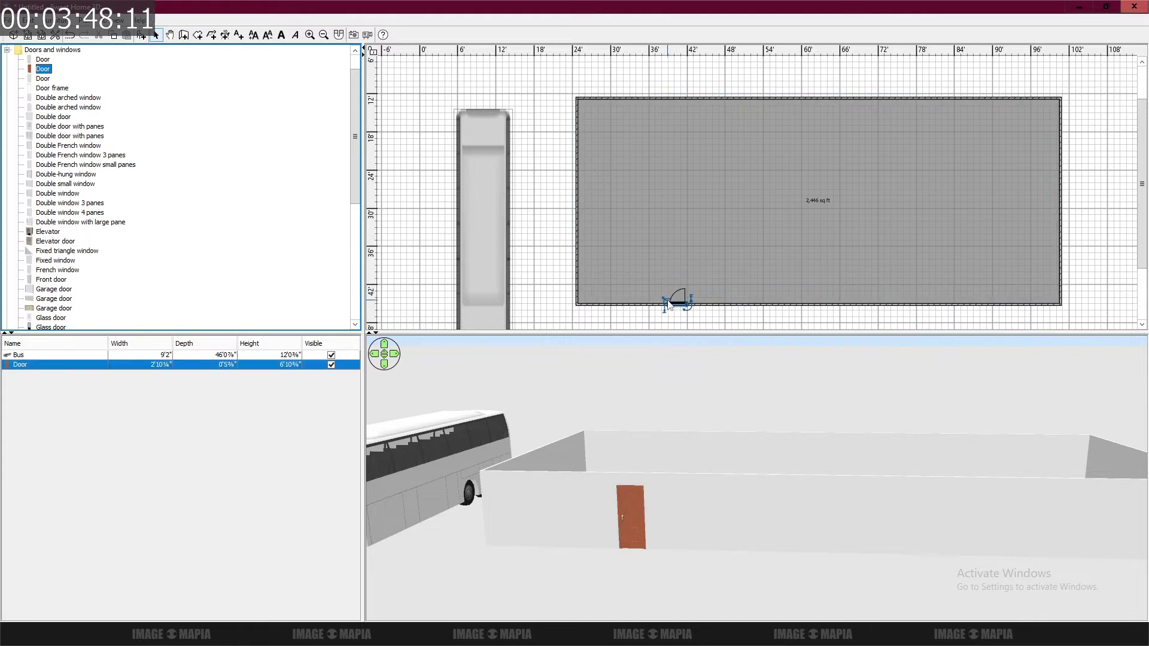
scroll(630, 512, up, 2)
scroll(630, 500, up, 2)
scroll(617, 512, up, 2)
scroll(617, 512, up, 2)
scroll(619, 513, up, 2)
scroll(619, 513, up, 2)
scroll(619, 513, up, 1)
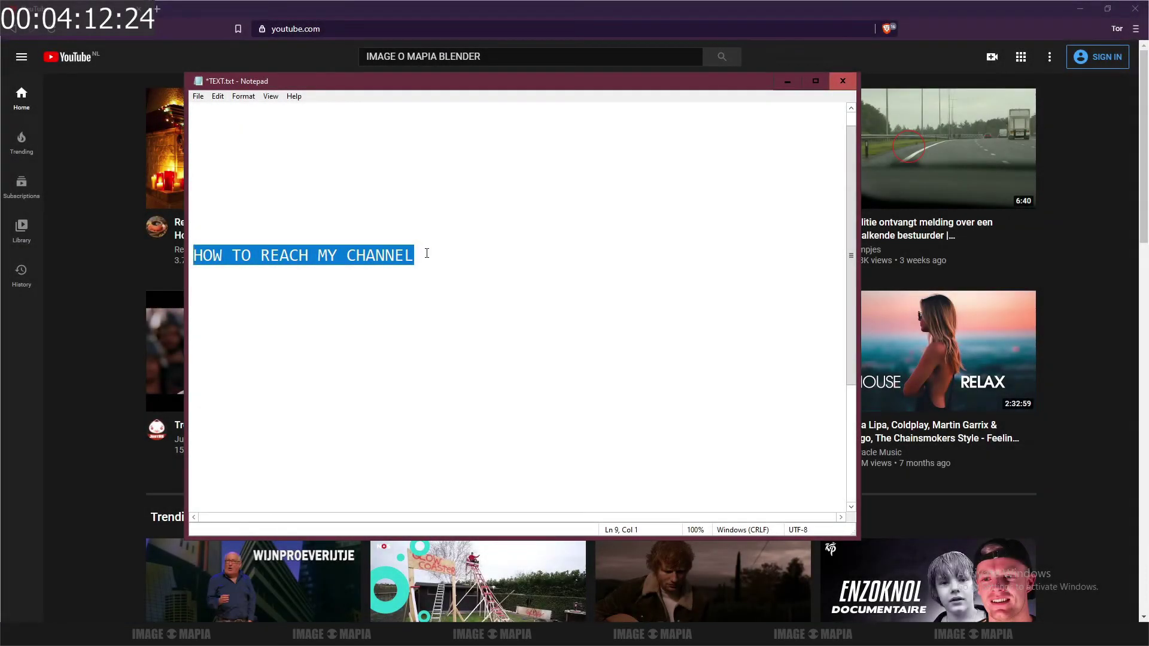
- Append 'image o mapia blender tutorial' to the heading and add the line 'OPNE YOUTUBE.COM> TYPE'
click(427, 253)
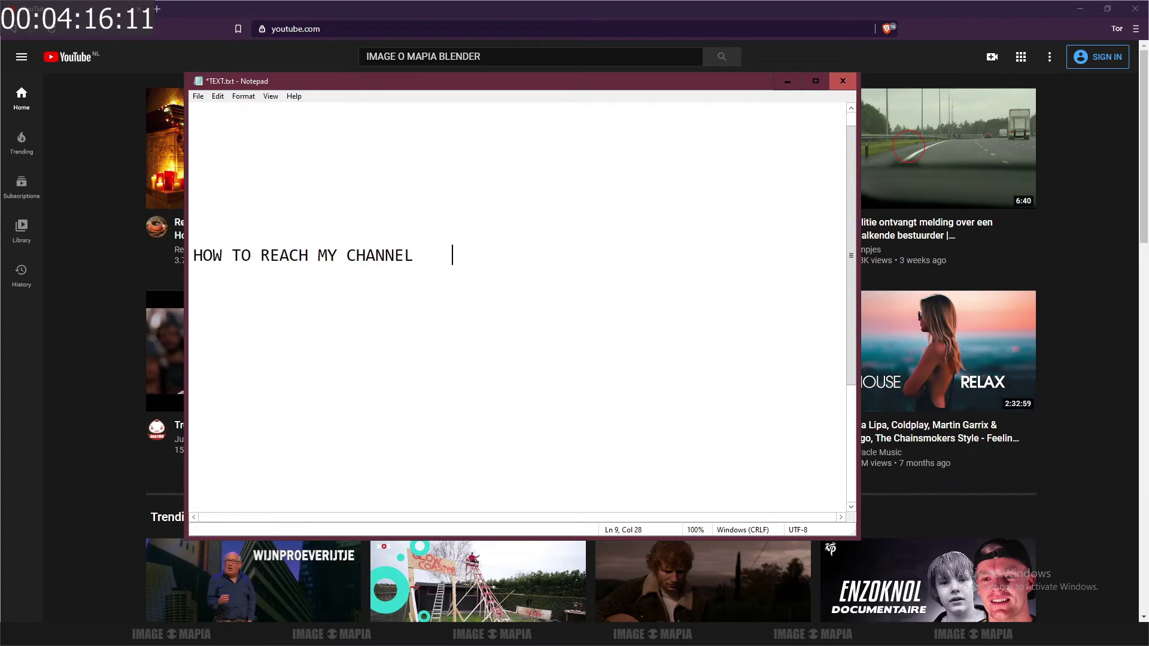
text(image )
text(o mapia)
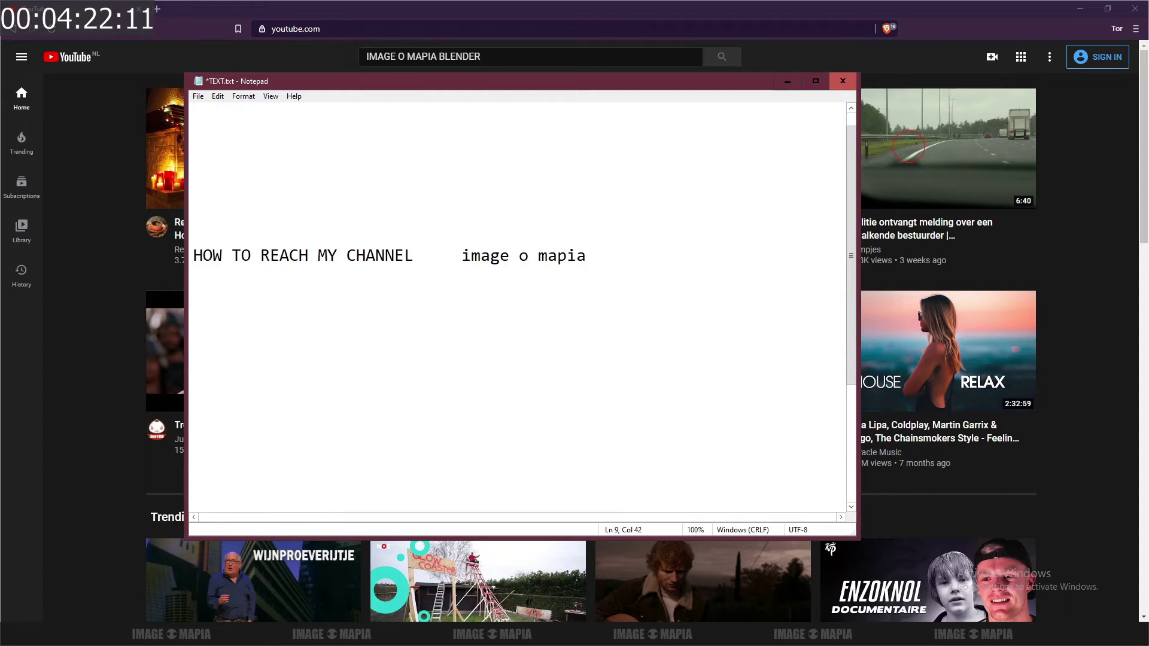
text( blender)
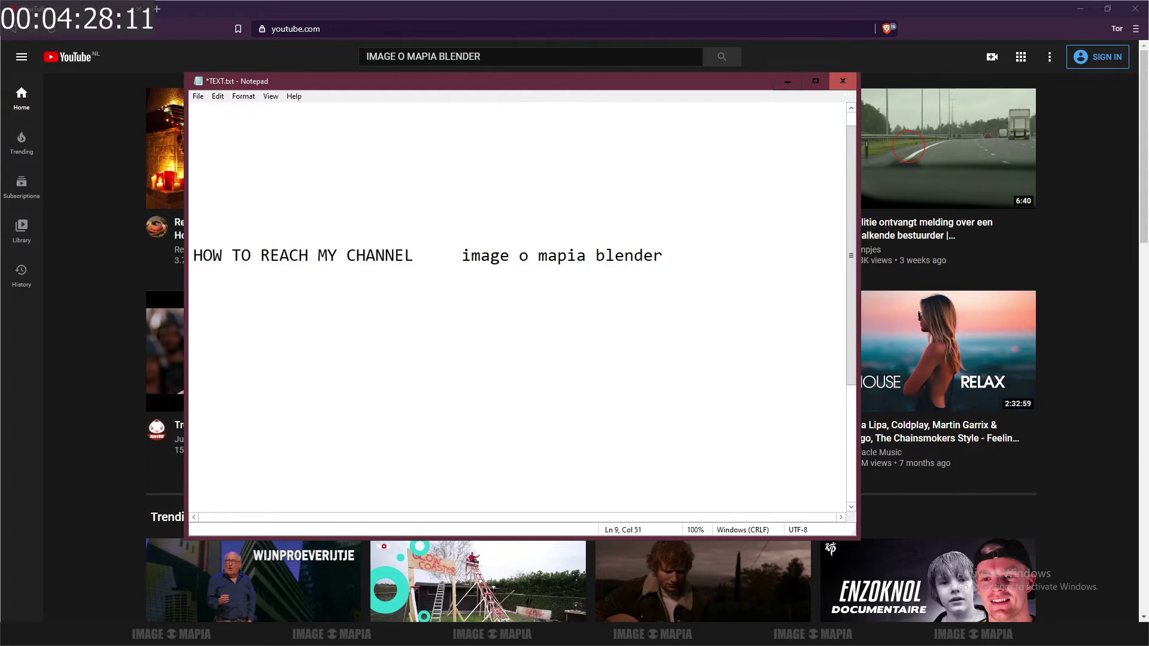
text( tutorial)
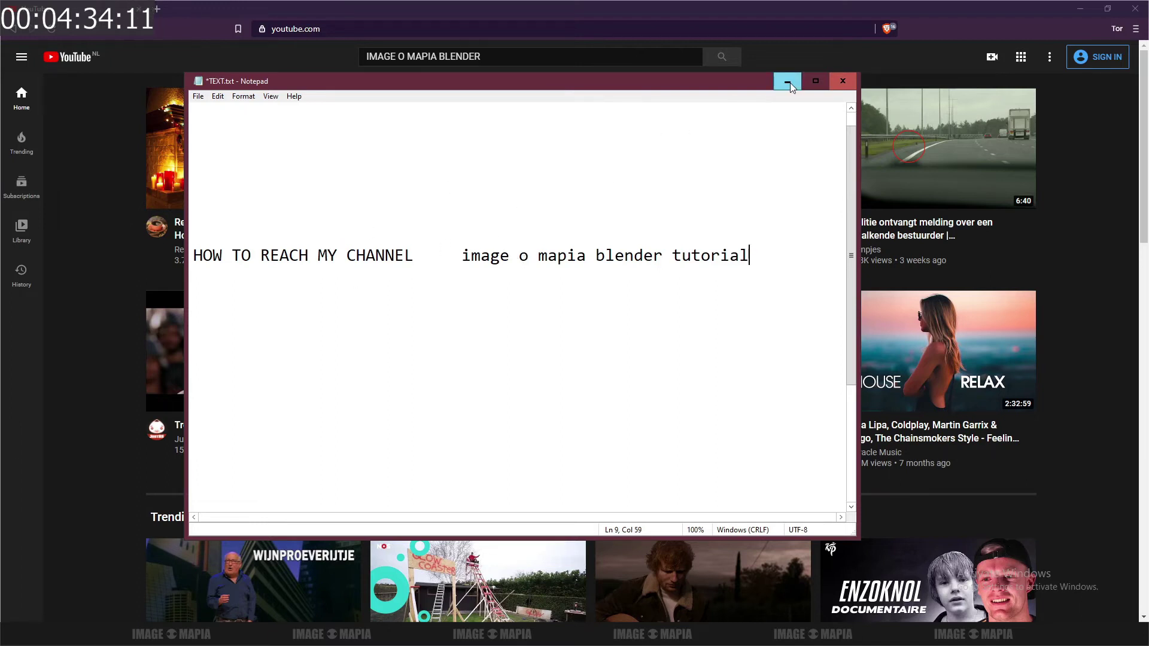
key(Return)
key(Return)
text(o)
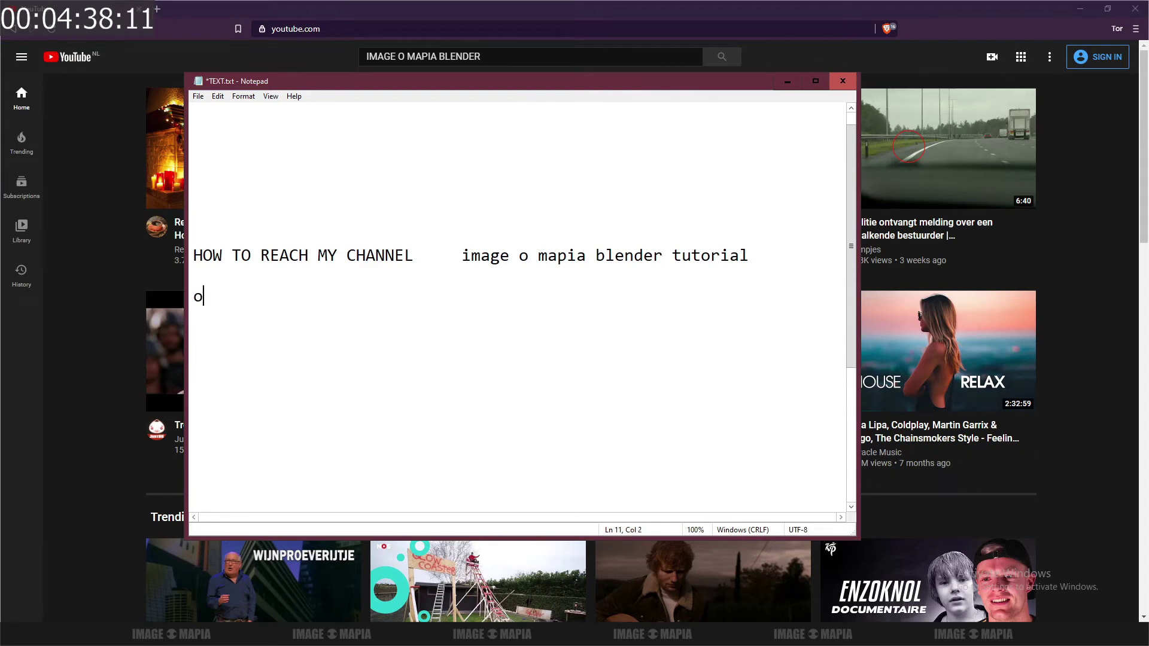
key(BackSpace)
key(BackSpace)
text(OPNE YOUTUBE.CO)
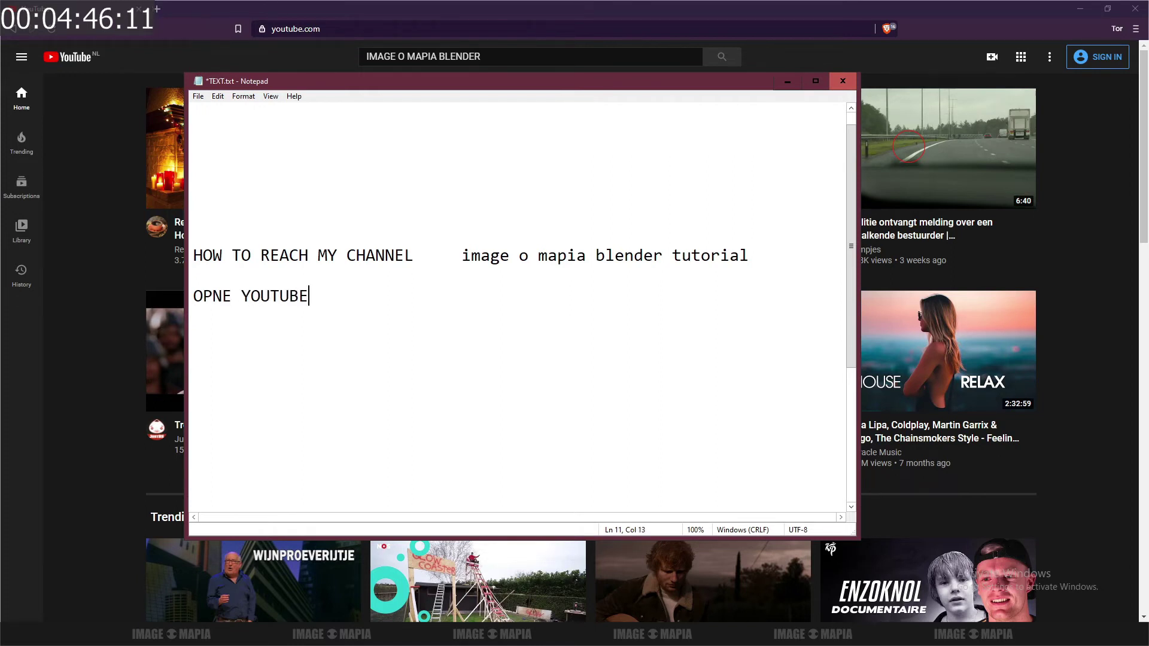
text(M>)
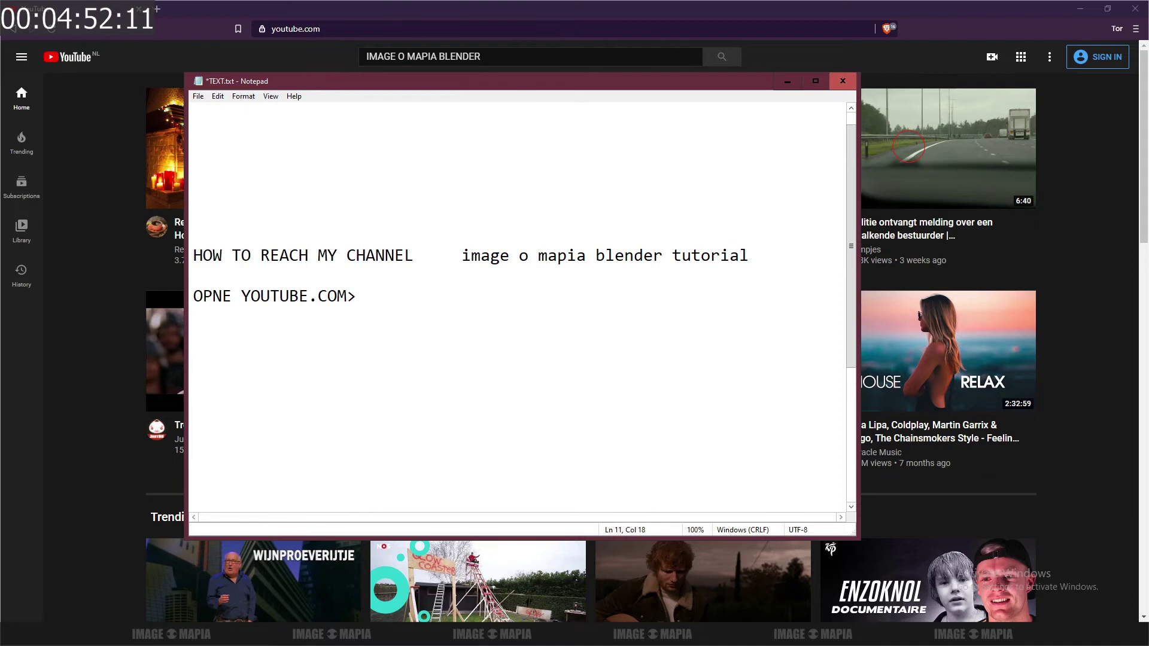
text( TYPE)
- Copy 'image o mapia blender tutorial' from the heading, paste it after TYPE, and add 'SEARCH BAR'
drag(462, 256, 749, 256)
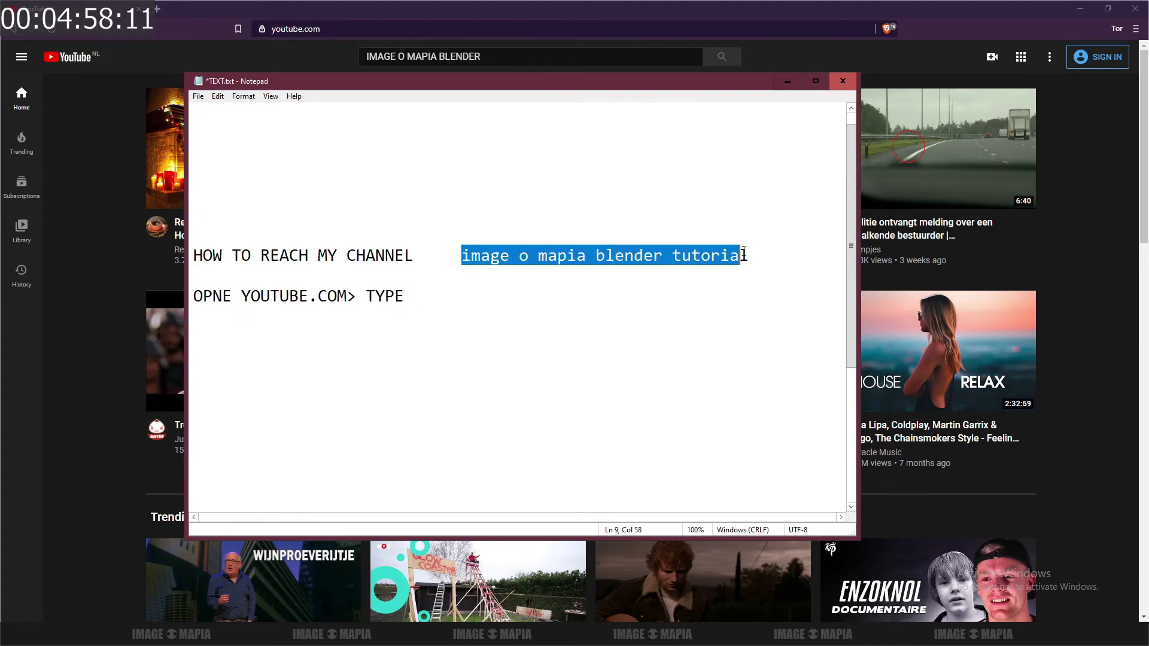
key(ctrl+c)
click(423, 295)
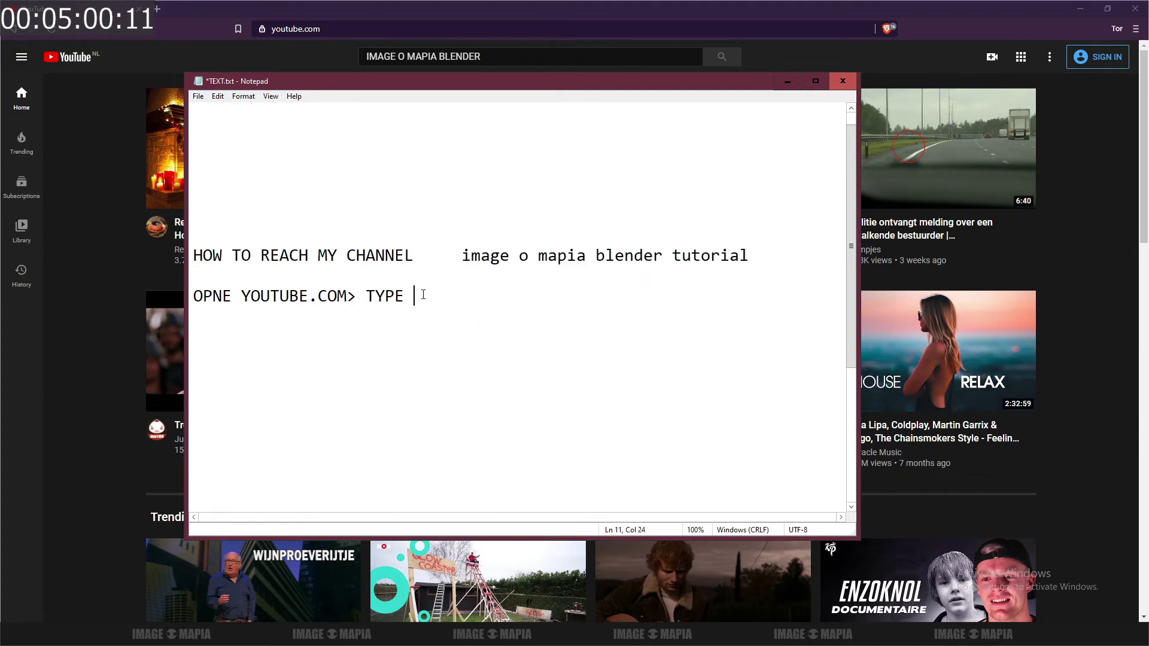
key(ctrl+v)
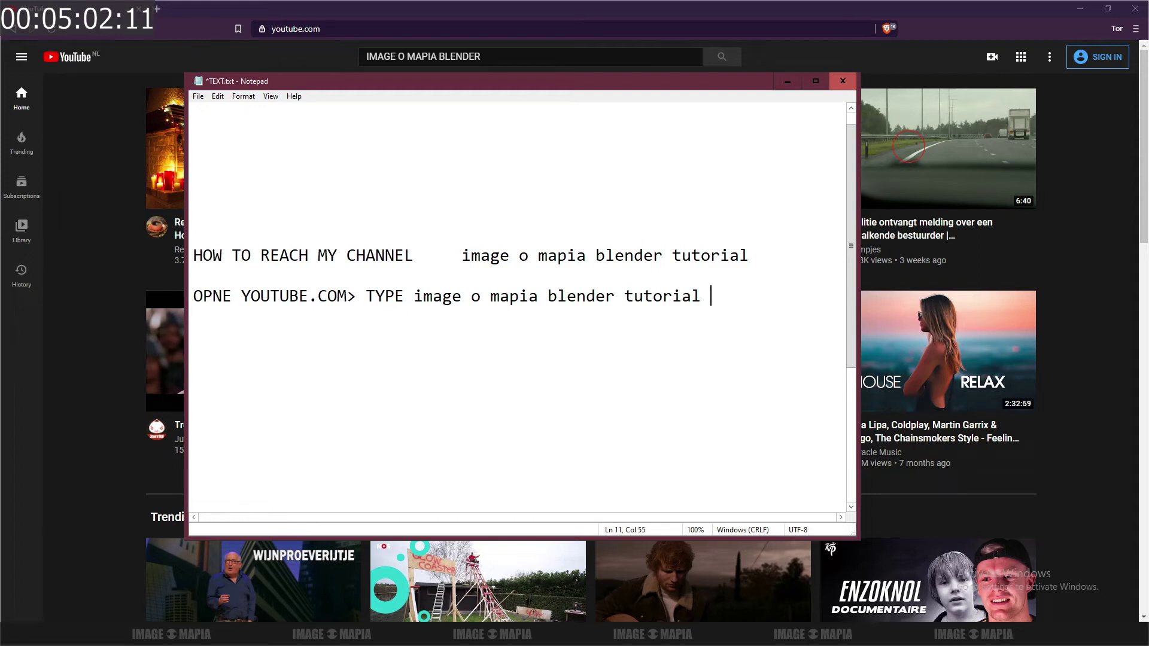
text(ON SEAR)
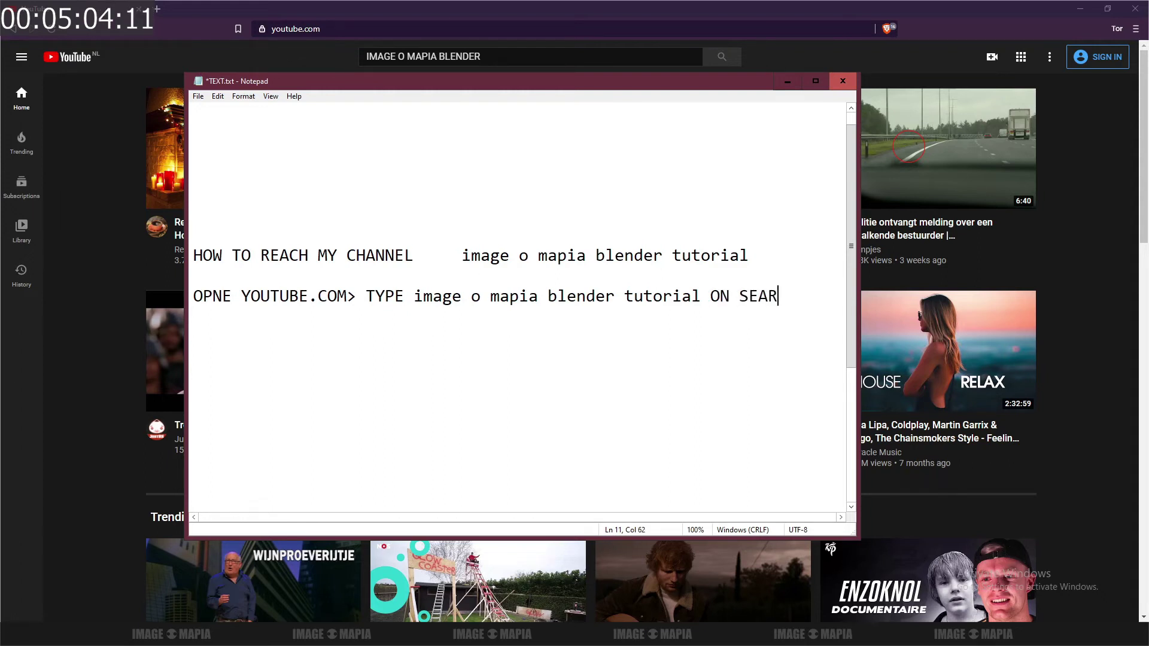
text(CH)
key(Return)
text(BAR)
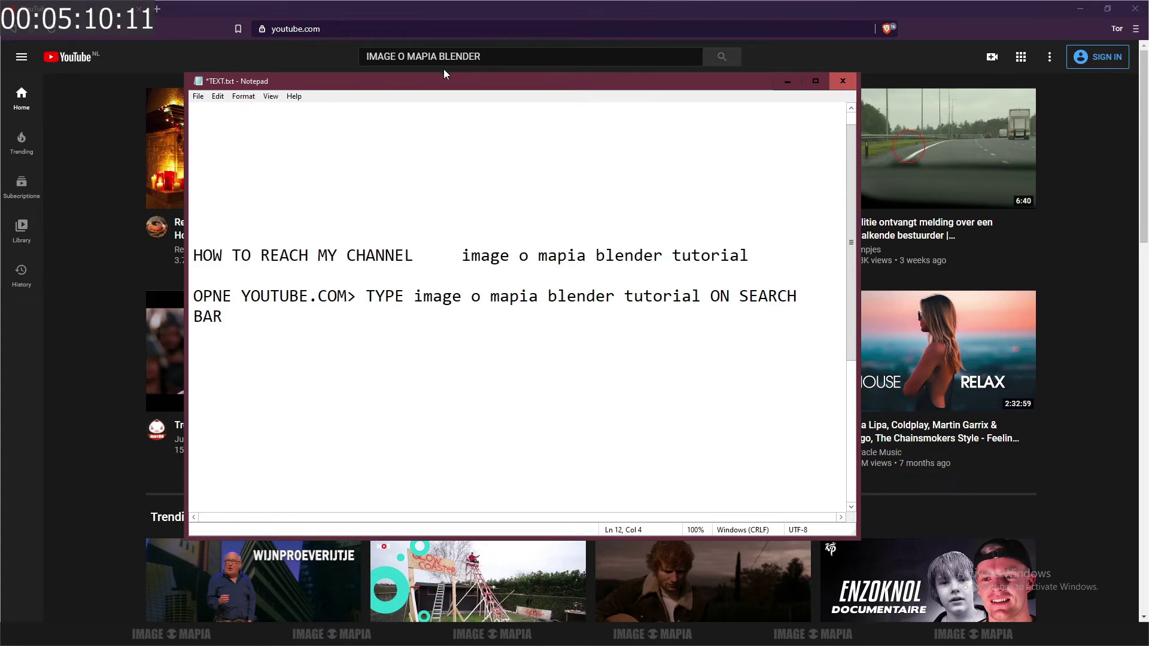
- Finish the instruction with 'HIT ENTER' and minimize Notepad
drag(462, 255, 664, 259)
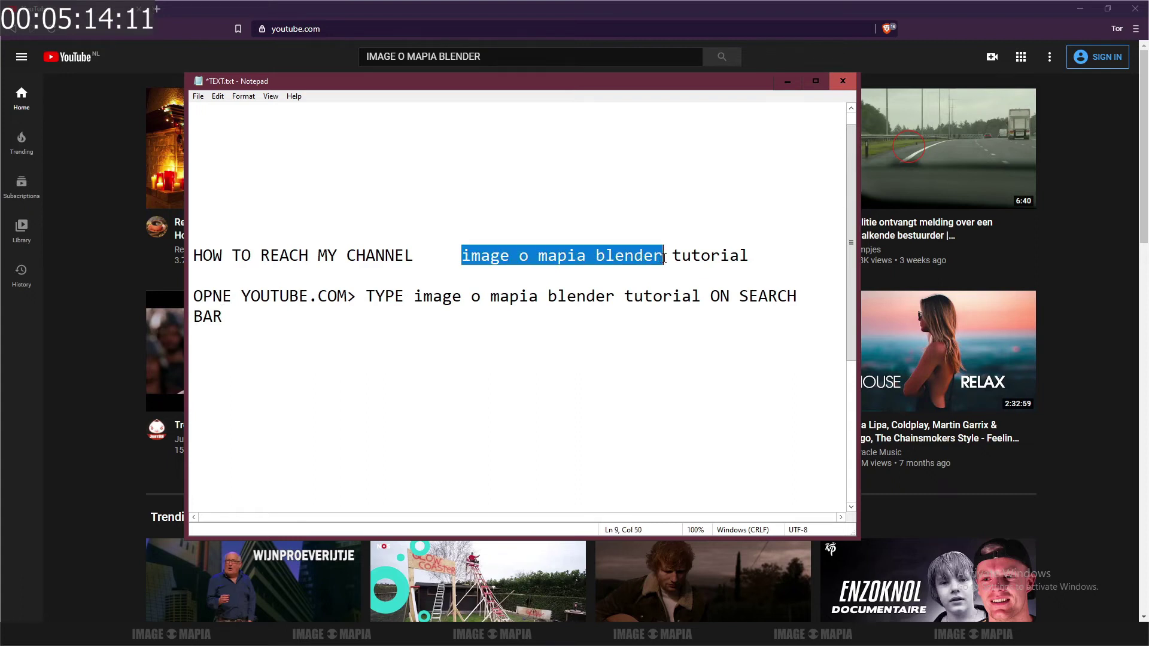
click(237, 319)
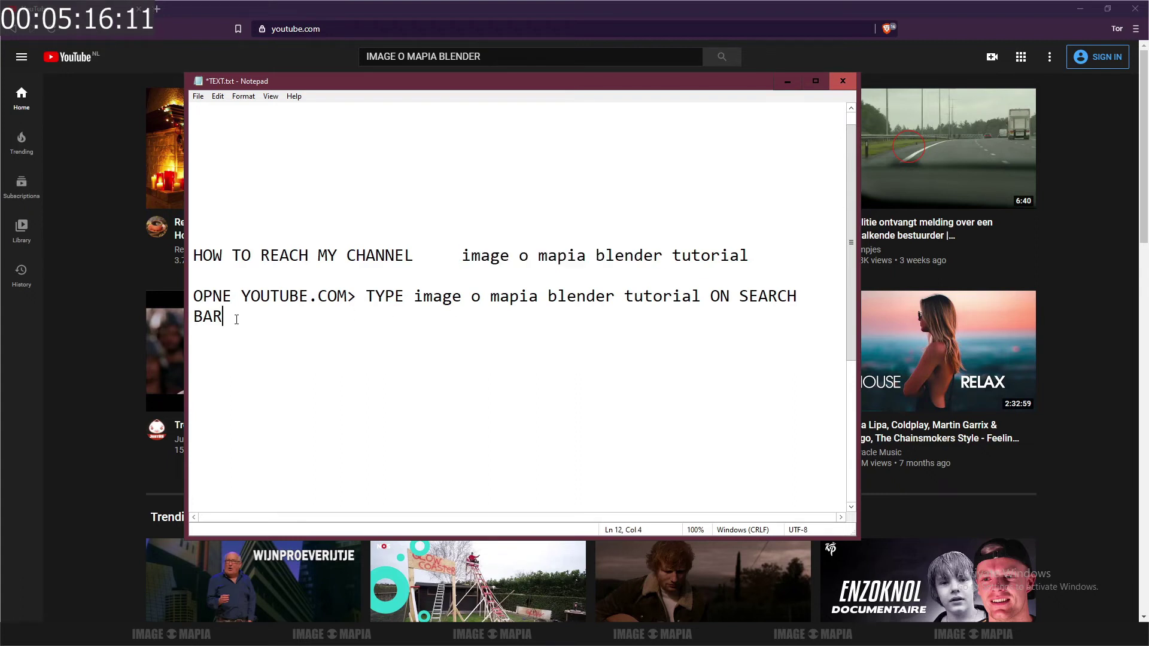
text(>HIT E)
text(NTER)
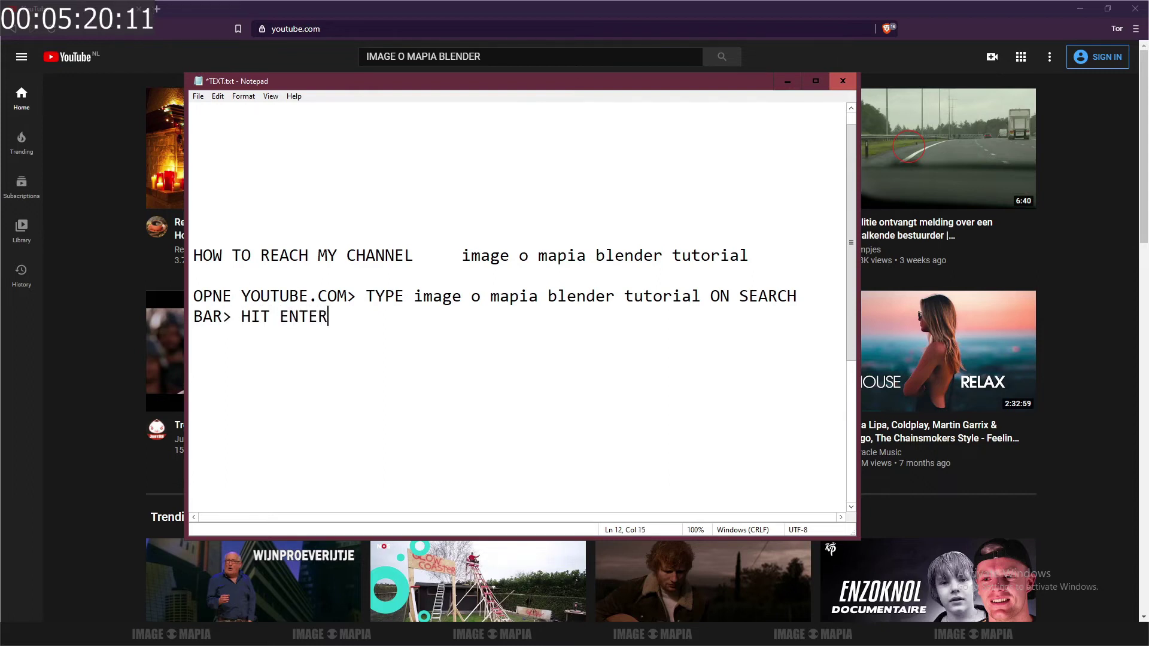
click(787, 81)
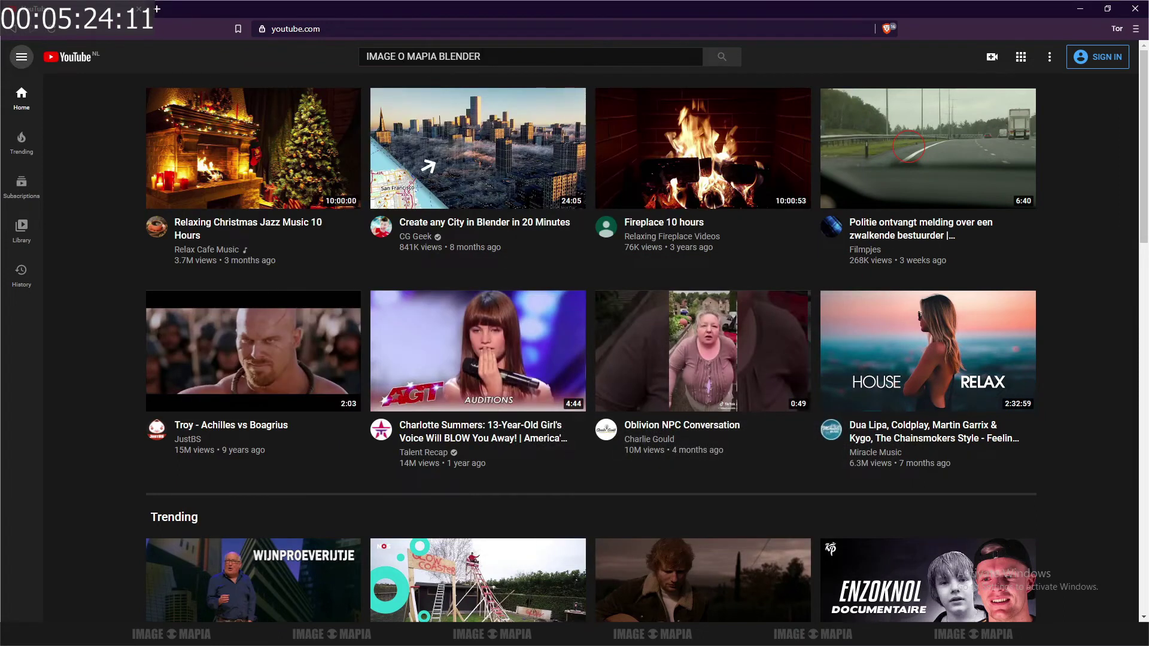
- Run the YouTube search for IMAGE O MAPIA BLENDER and scroll down through the results
click(718, 57)
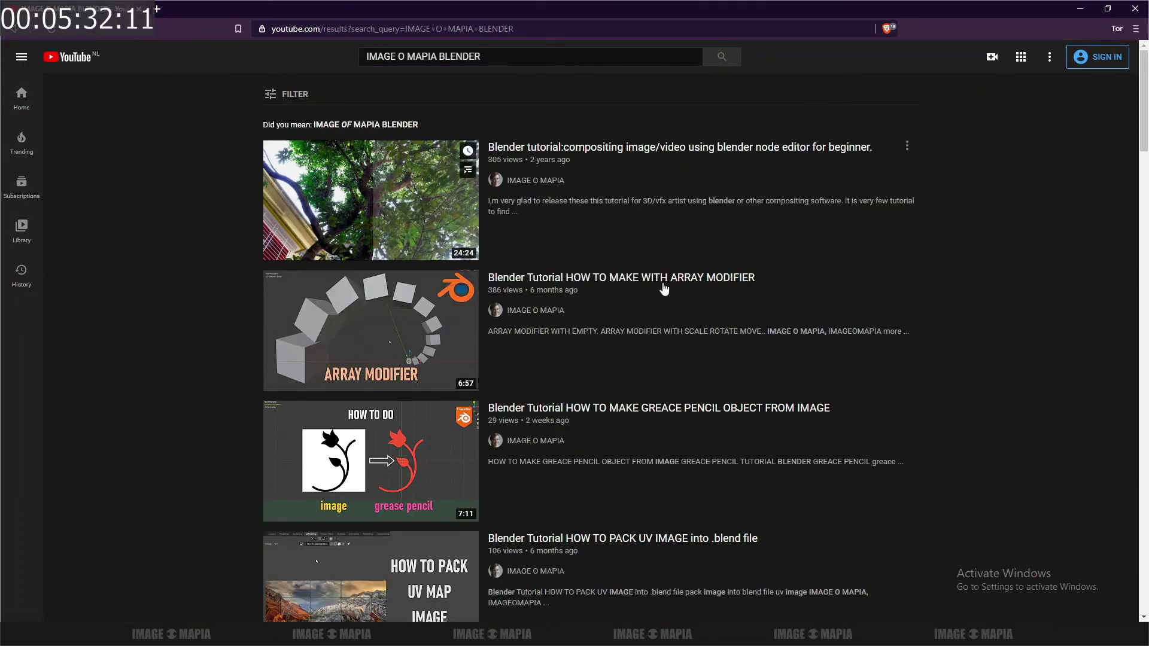
scroll(635, 275, down, 2)
scroll(619, 274, up, 2)
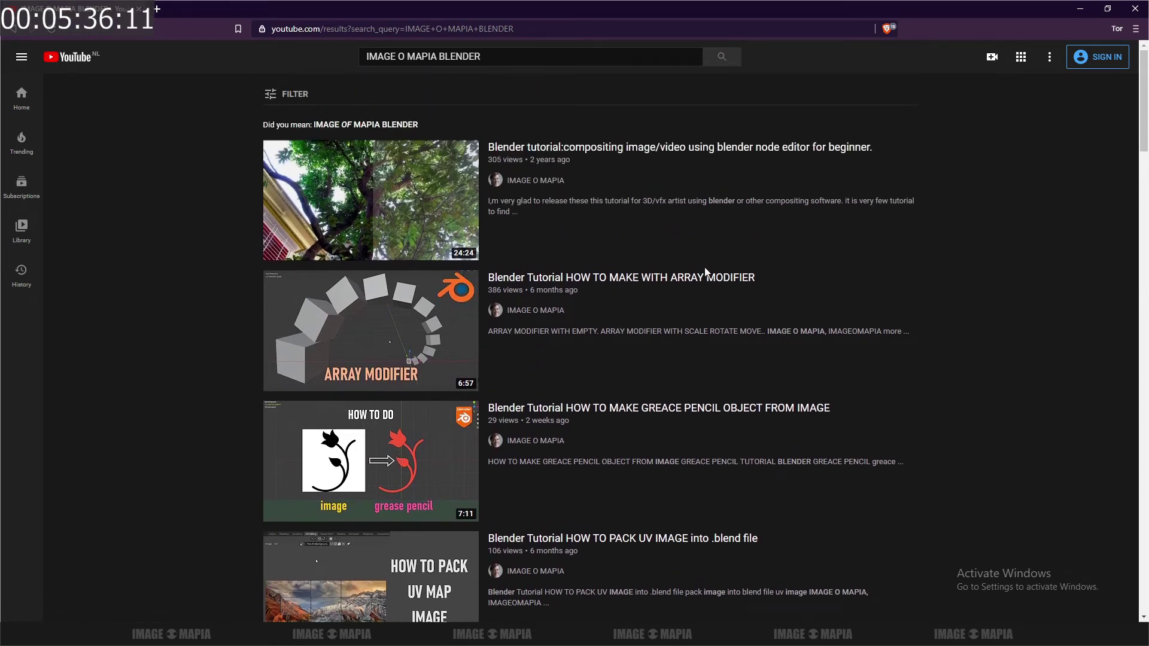
scroll(704, 274, down, 1)
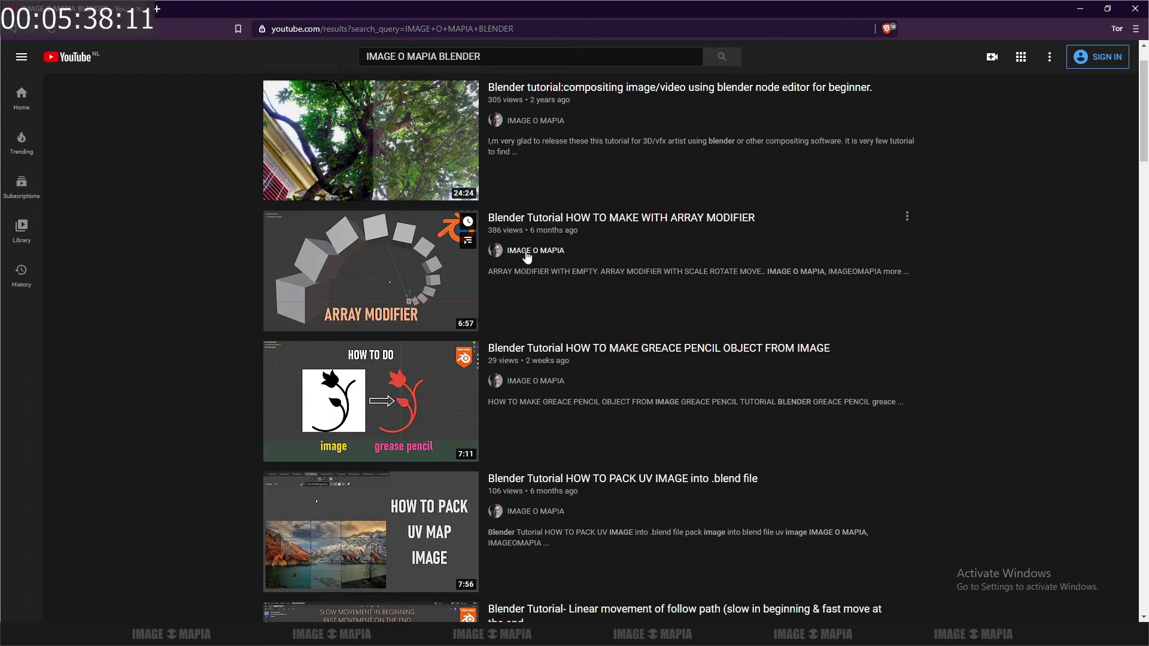
scroll(533, 246, up, 1)
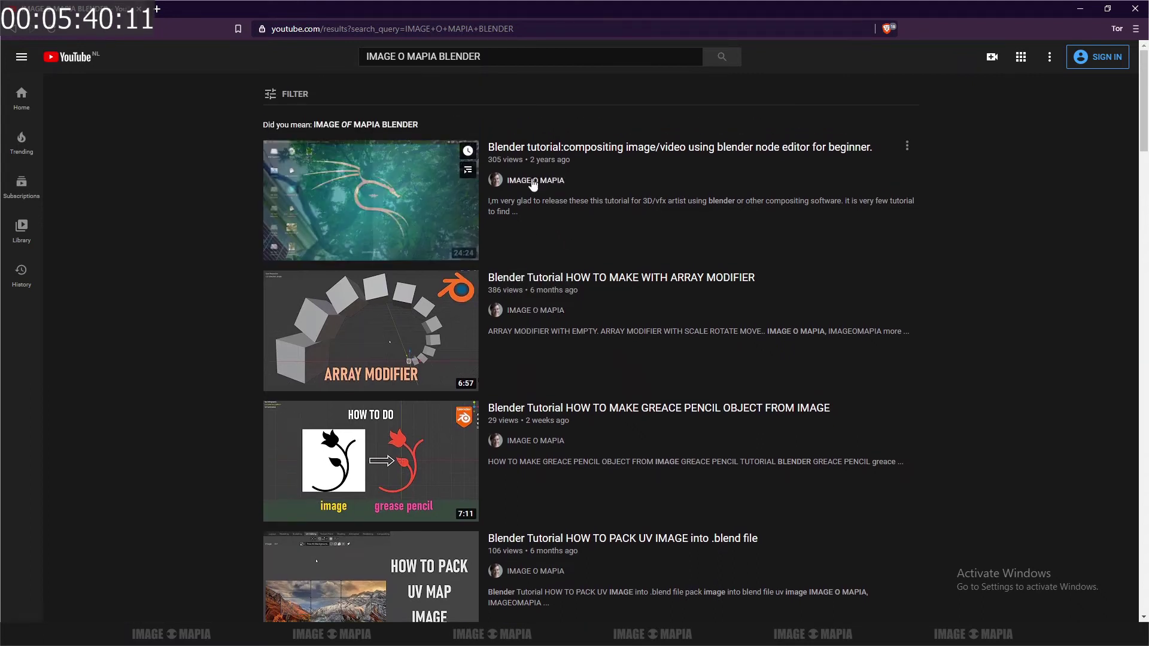
scroll(515, 256, down, 1)
scroll(515, 256, down, 2)
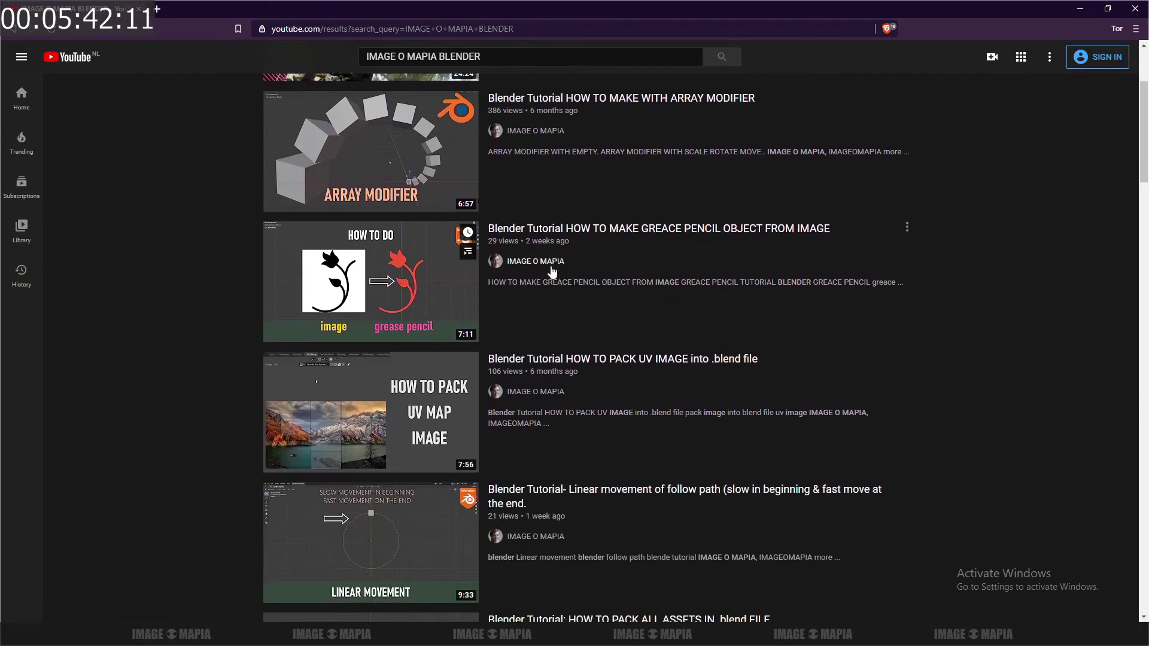
scroll(540, 267, down, 2)
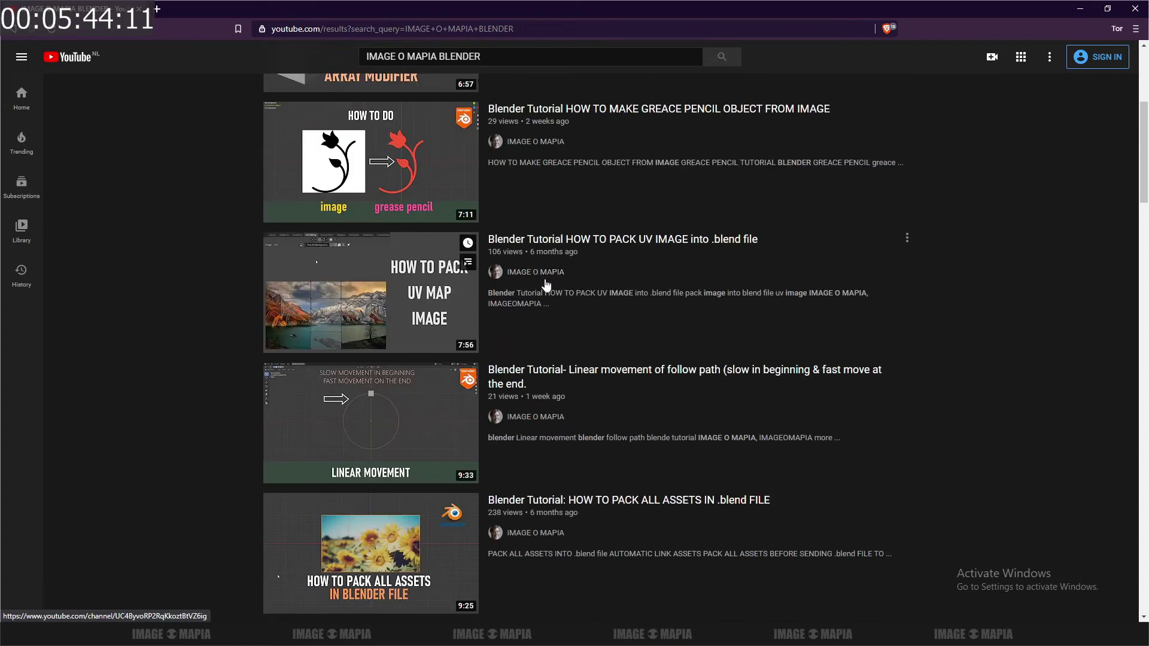
scroll(531, 286, down, 1)
scroll(531, 288, down, 1)
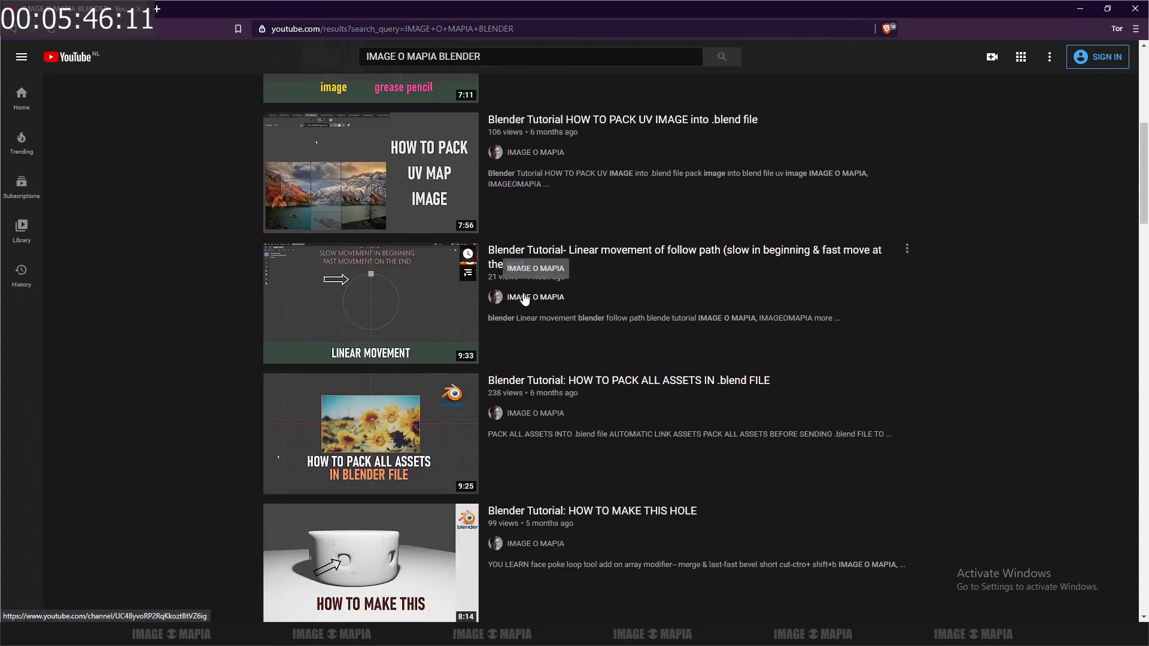
scroll(535, 303, down, 1)
scroll(535, 302, down, 2)
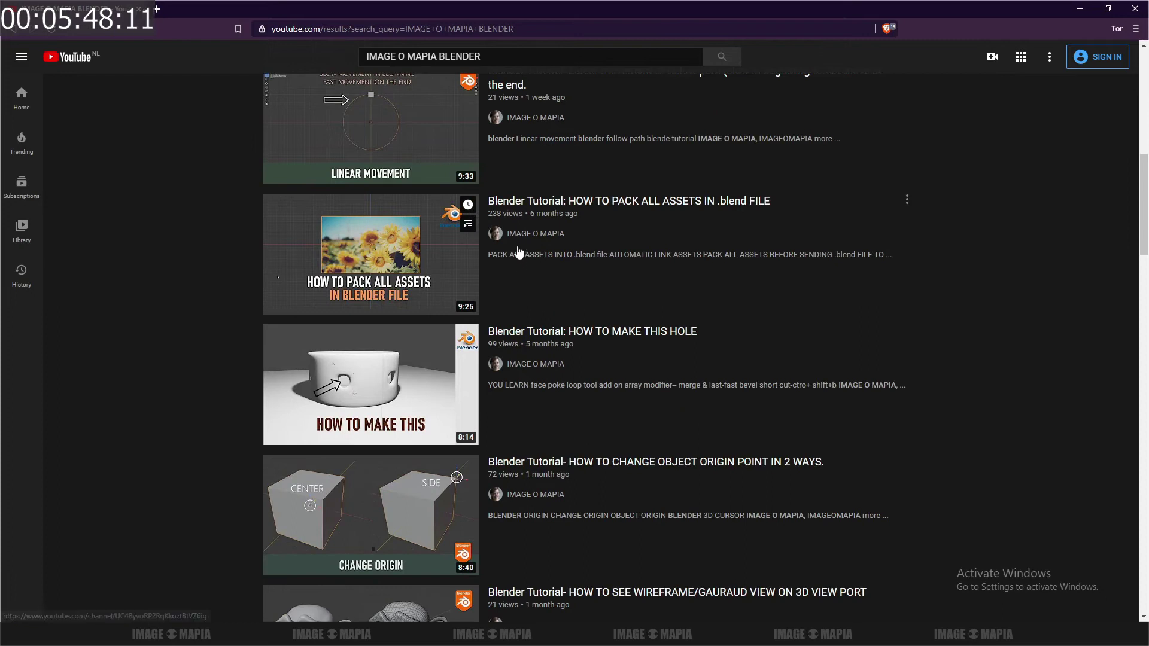
scroll(526, 257, down, 2)
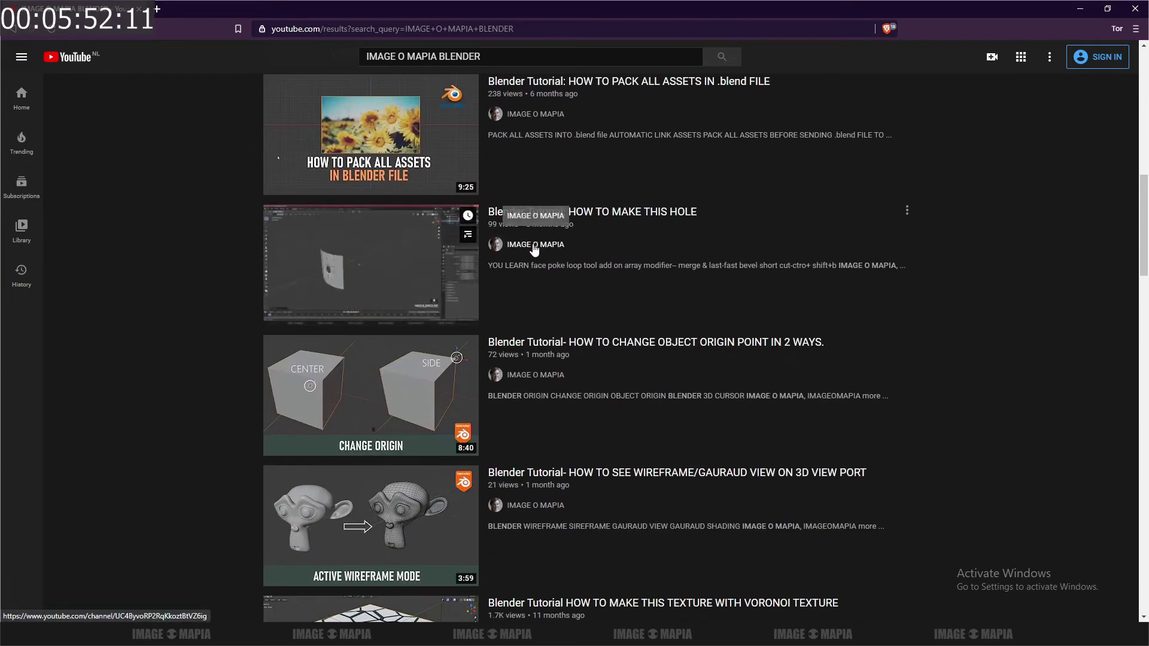
scroll(535, 250, down, 5)
scroll(535, 250, down, 2)
scroll(534, 250, down, 3)
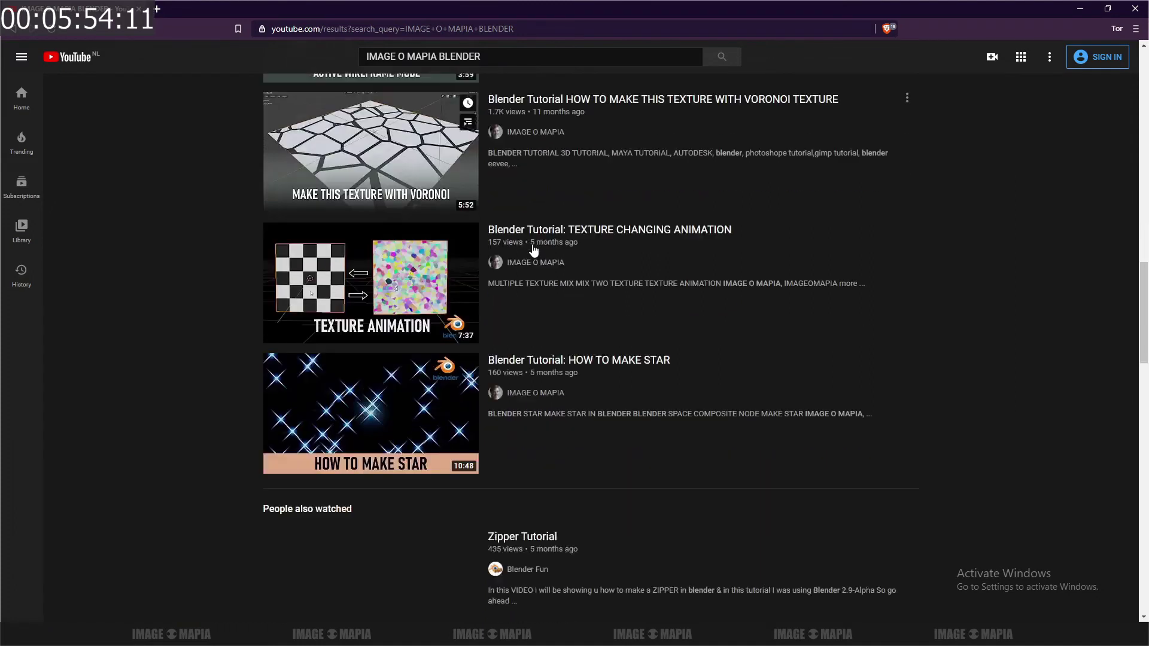
scroll(534, 252, down, 2)
- Scroll back up and open the IMAGE O MAPIA channel page from the results
scroll(534, 251, up, 1)
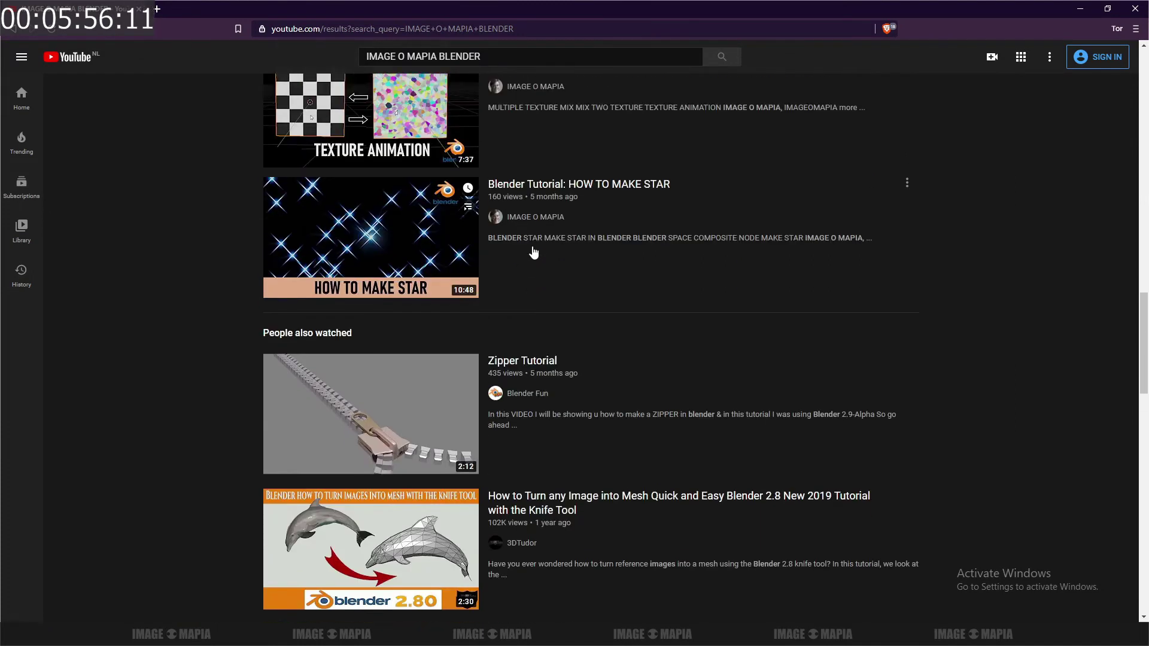
scroll(534, 252, up, 6)
scroll(534, 252, up, 6)
scroll(534, 253, up, 6)
scroll(534, 253, up, 2)
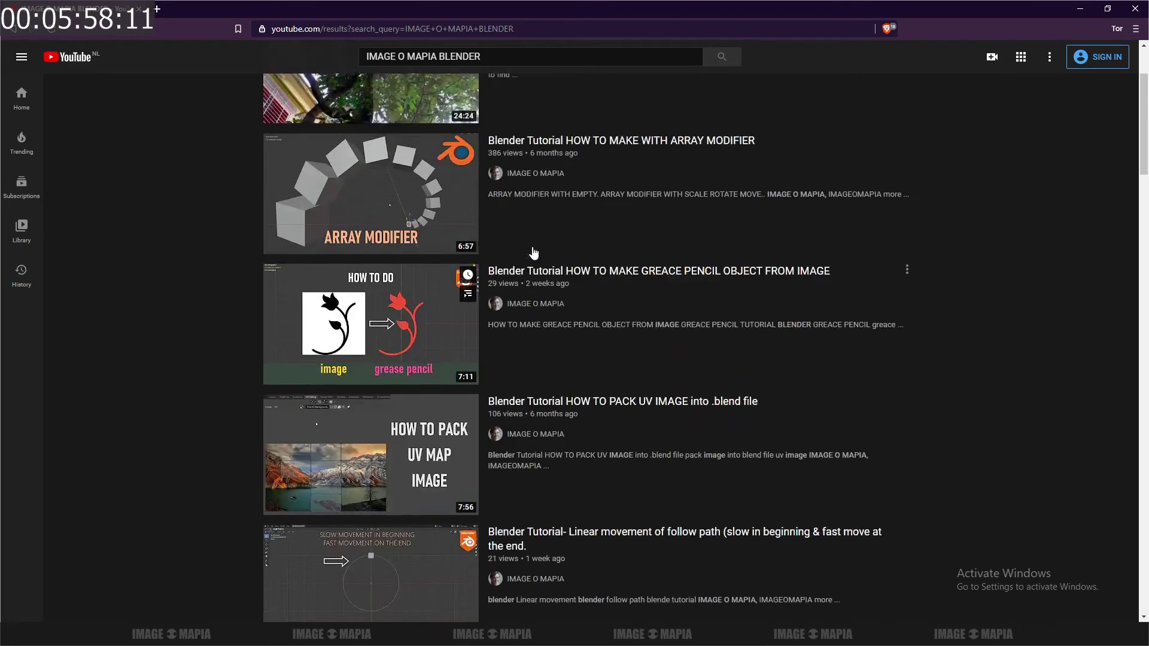
scroll(532, 261, up, 2)
scroll(542, 216, up, 1)
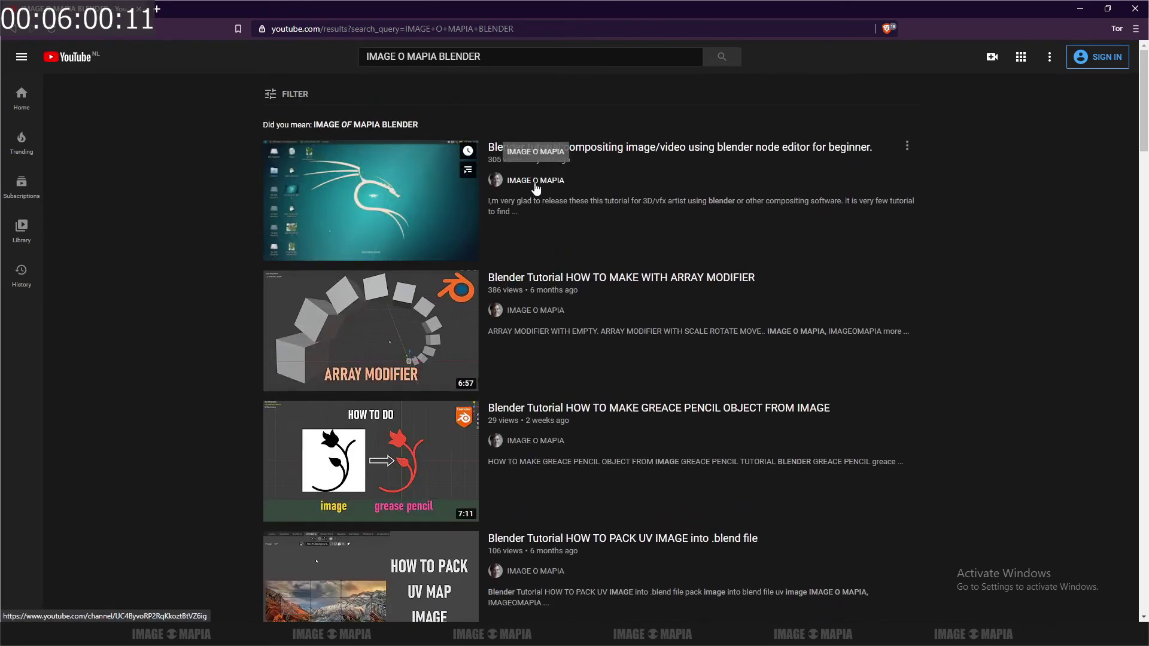
click(535, 182)
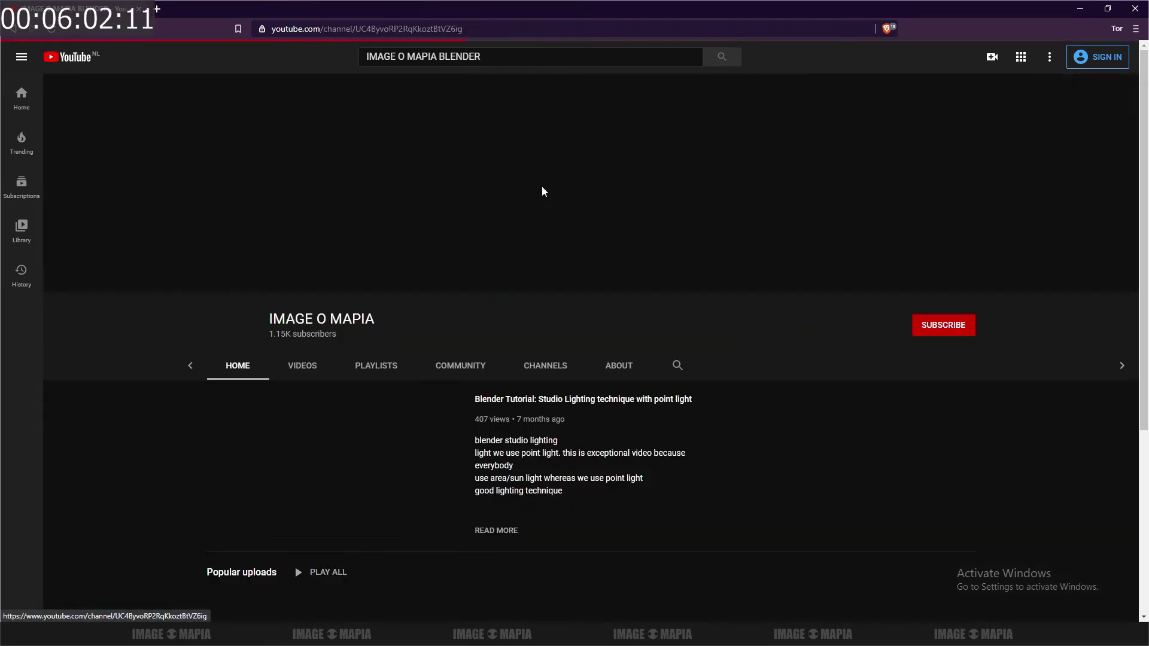
scroll(498, 262, down, 2)
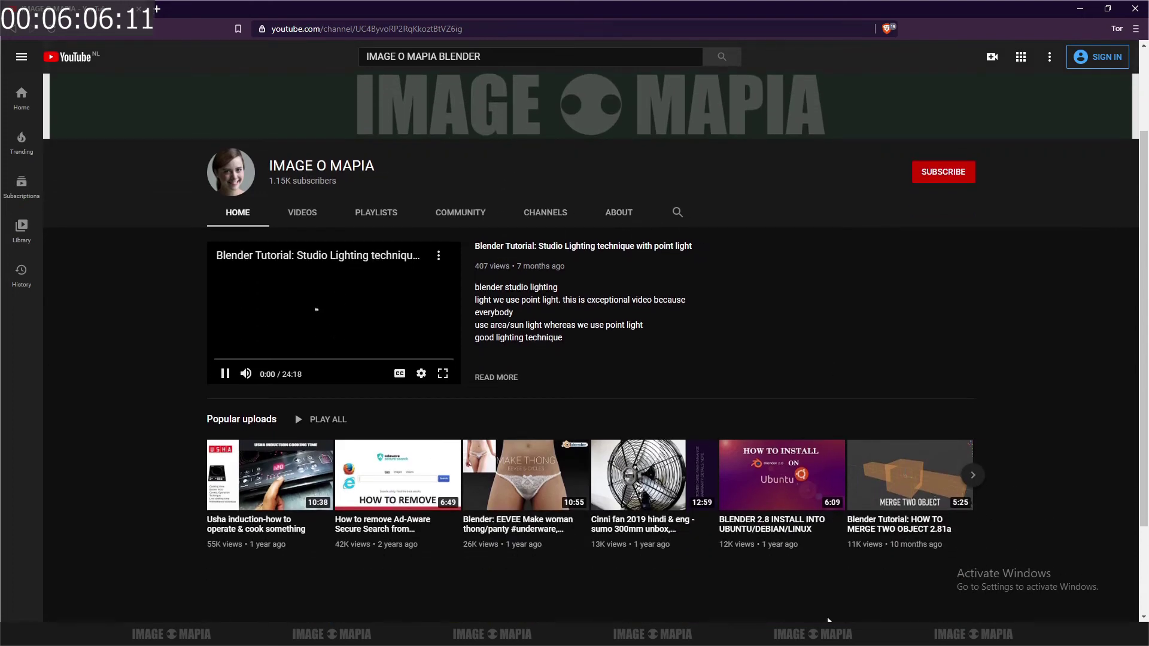
- Append 'GO TO BLENDER TUTORIAL SECTION>' after HIT ENTER in the Notepad directions, correcting the typo
key(alt+Tab)
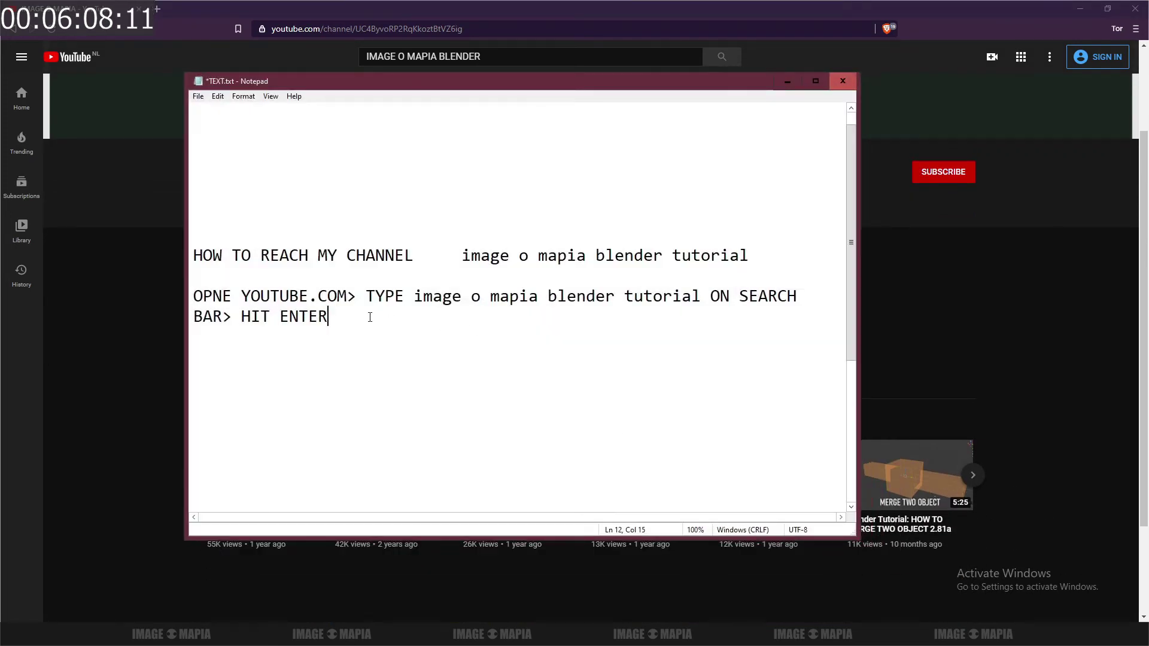
text(GO TO BLENDER T;UTO)
key(BackSpace)
key(BackSpace)
key(BackSpace)
key(BackSpace)
text(TORIAL SECTION>)
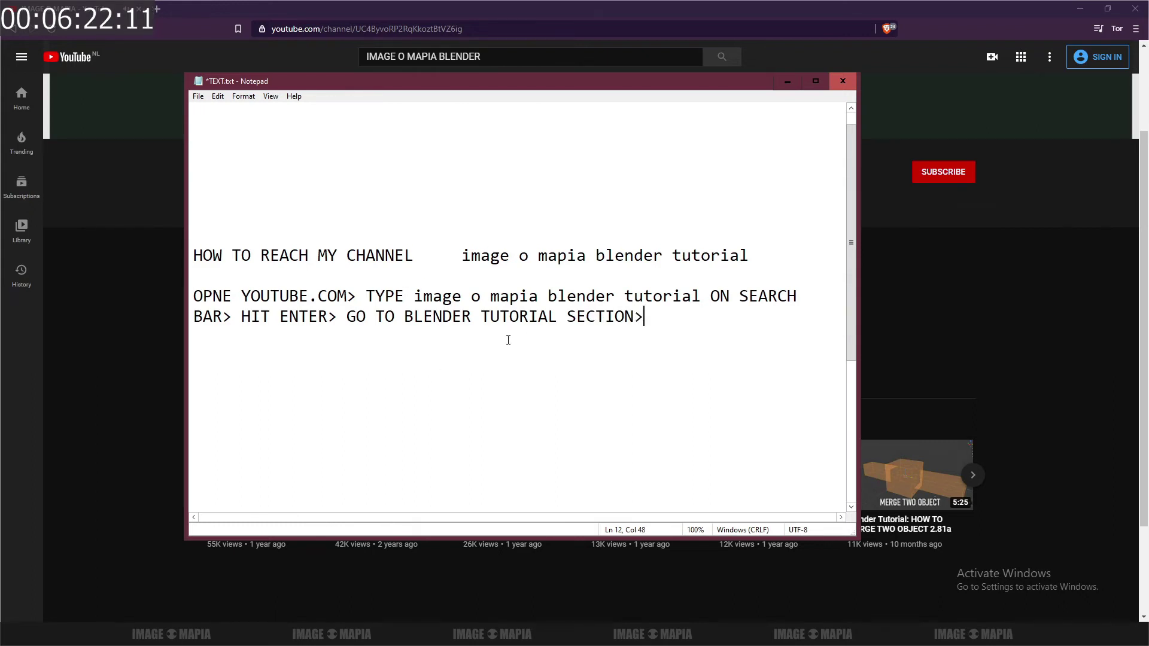
- Hide Notepad and show the IMAGE O MAPIA channel's VIDEOS tab listing its uploads
click(787, 82)
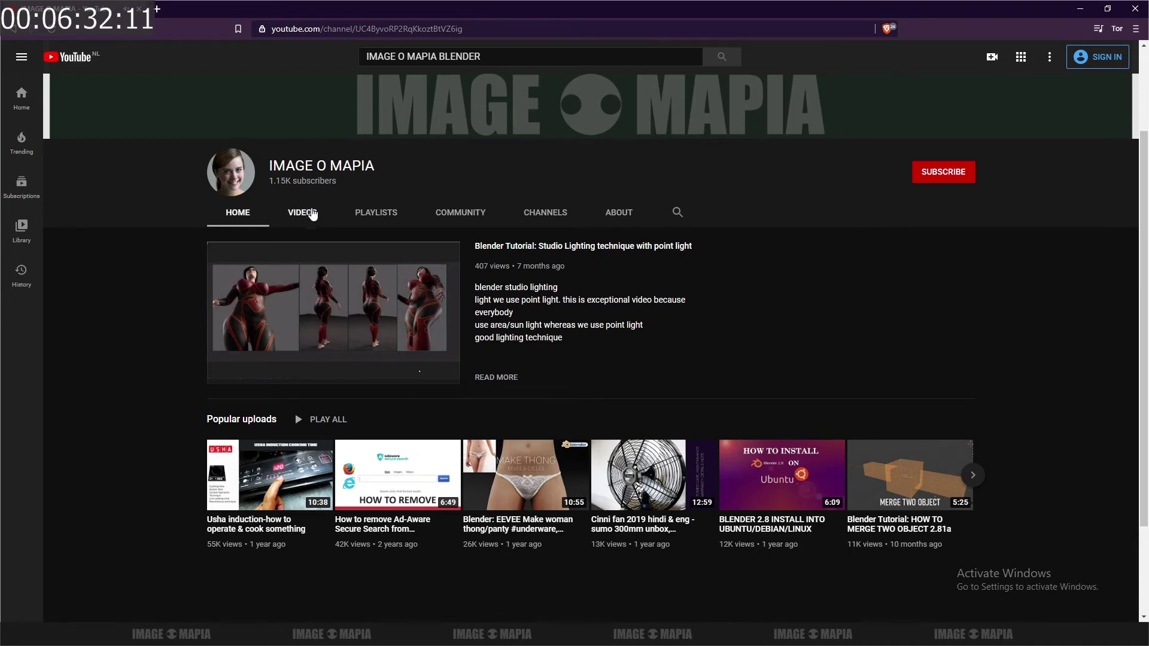
click(302, 216)
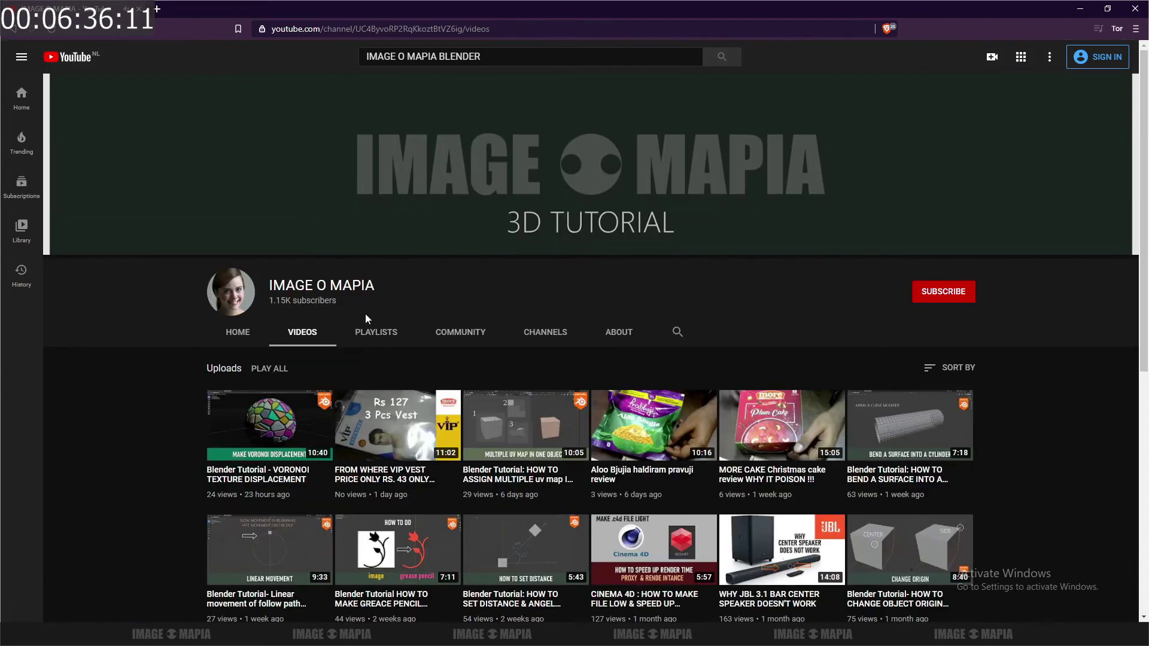
scroll(320, 252, down, 2)
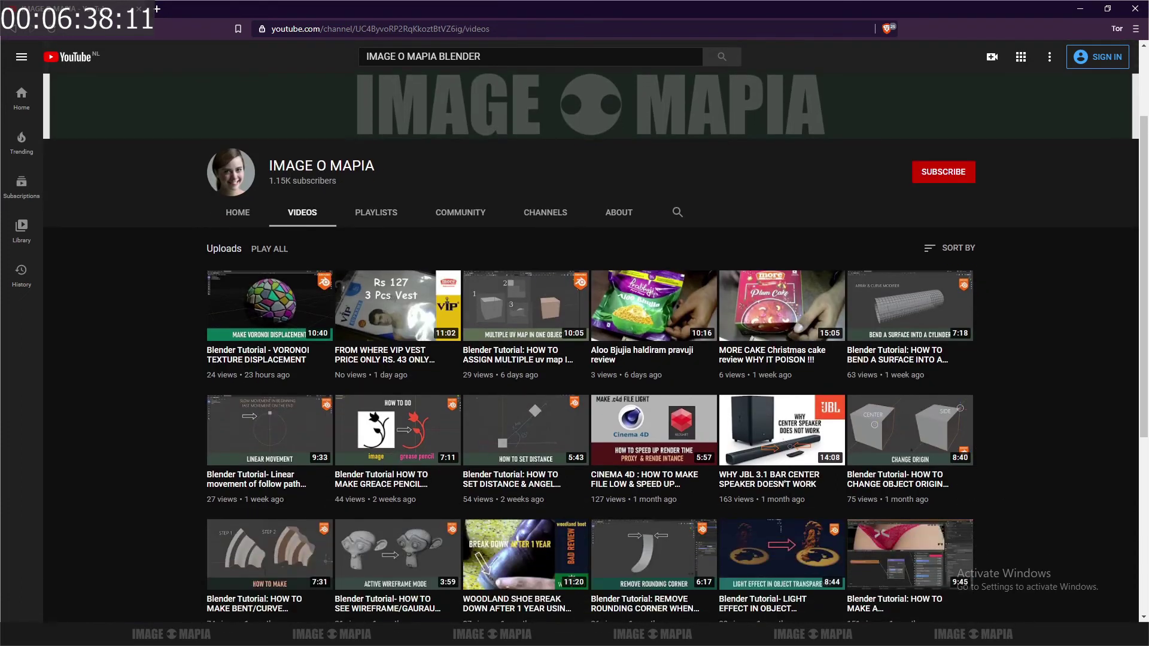
- End the Notepad directions with 'GO TO PLAYLIST>' and start a new empty line
key(alt+Tab)
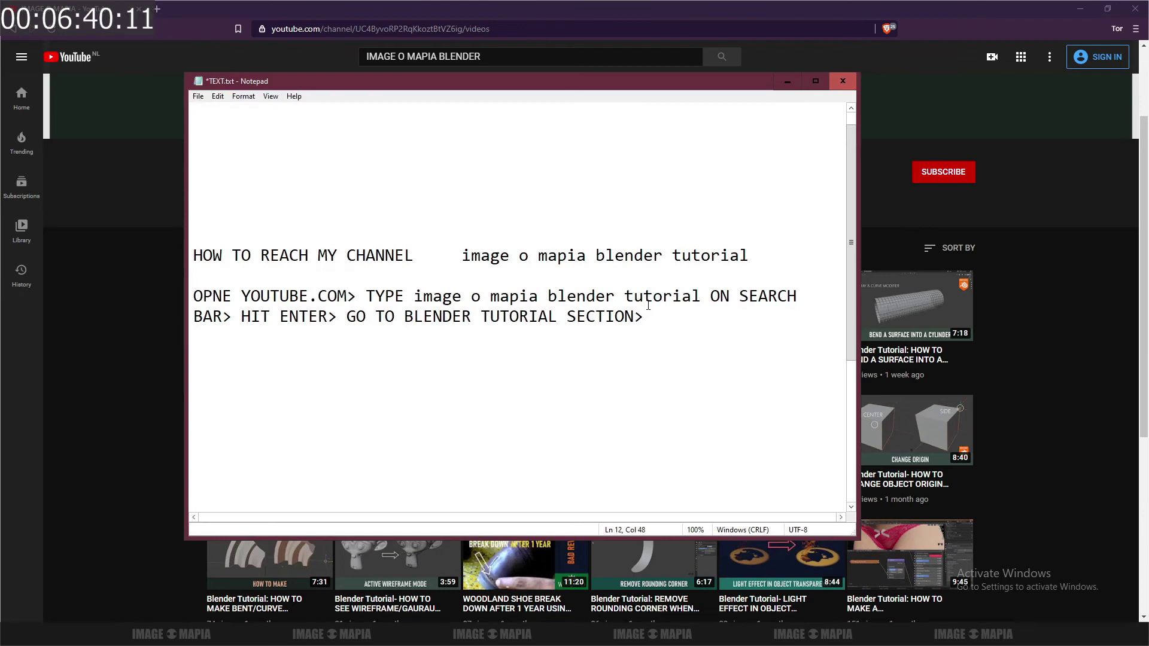
text(O TO PLAYLIST)
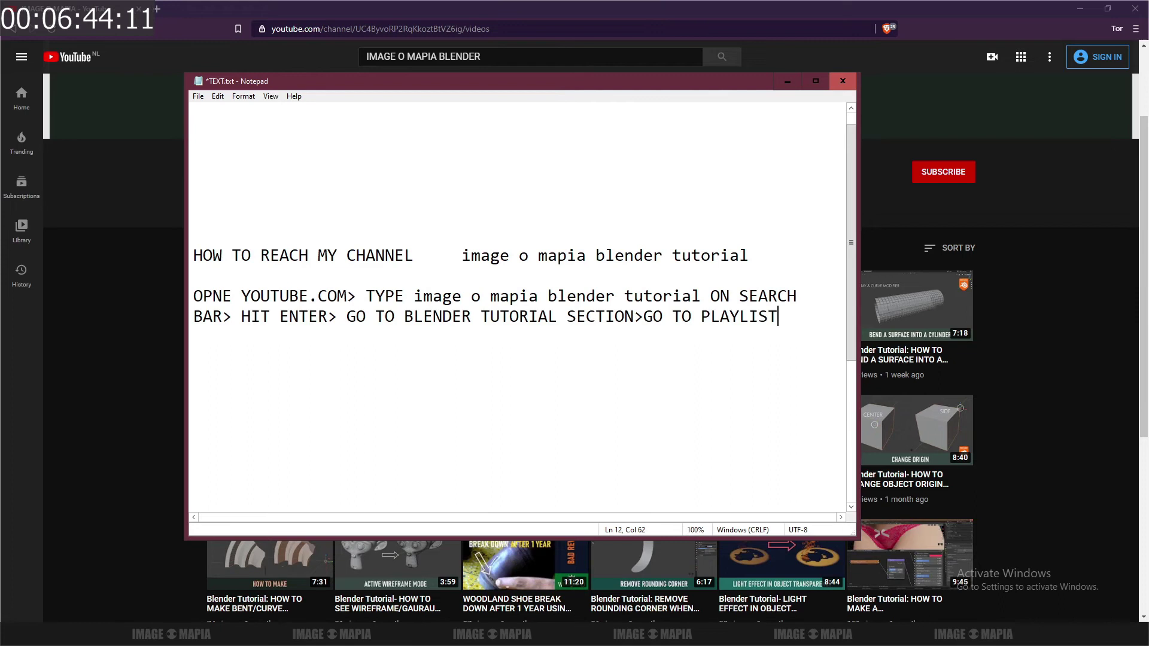
text(>)
key(Return)
- Hide Notepad and browse the channel's PLAYLISTS tab down to the BLENDER TUTORIAL playlist
click(787, 82)
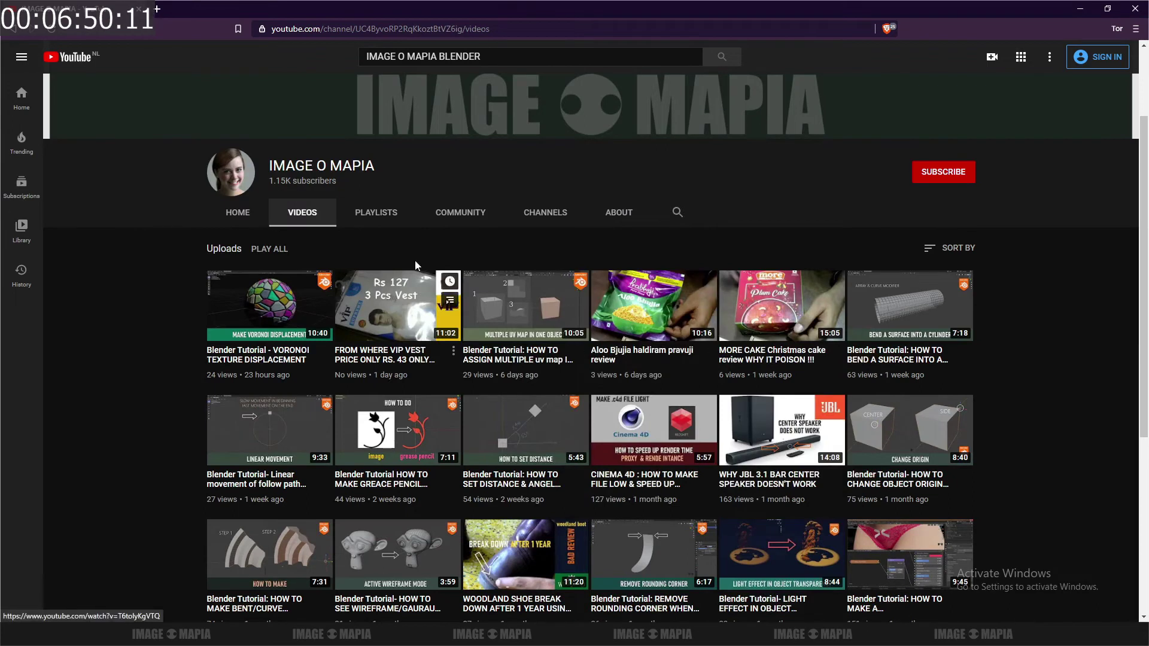
click(381, 219)
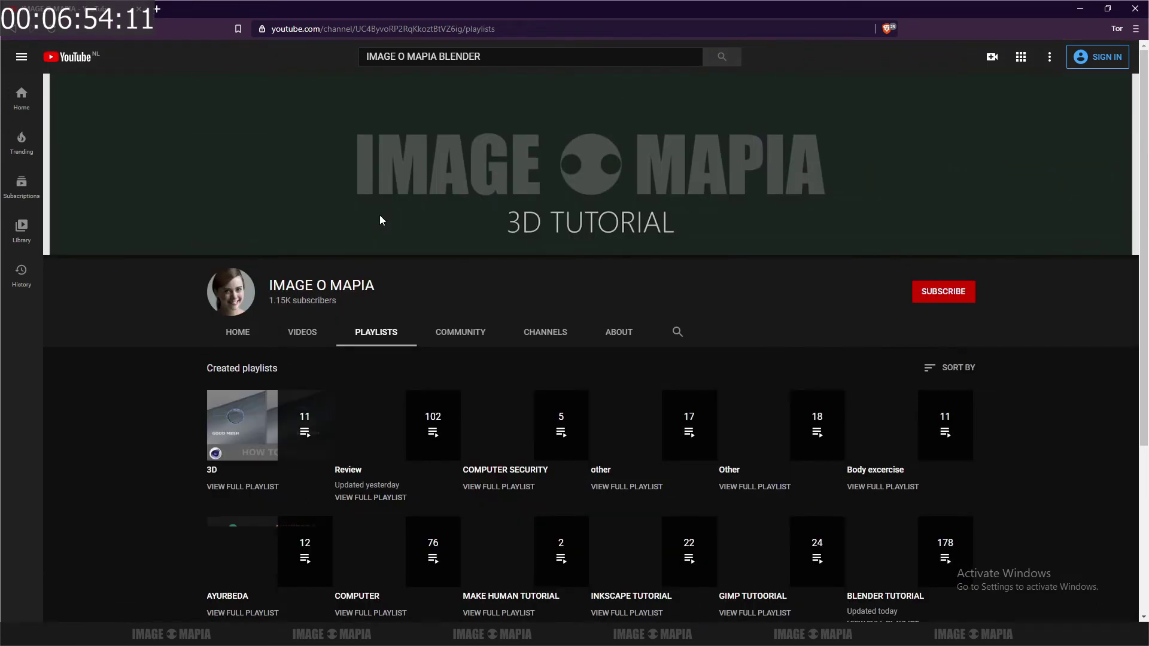
scroll(426, 233, down, 3)
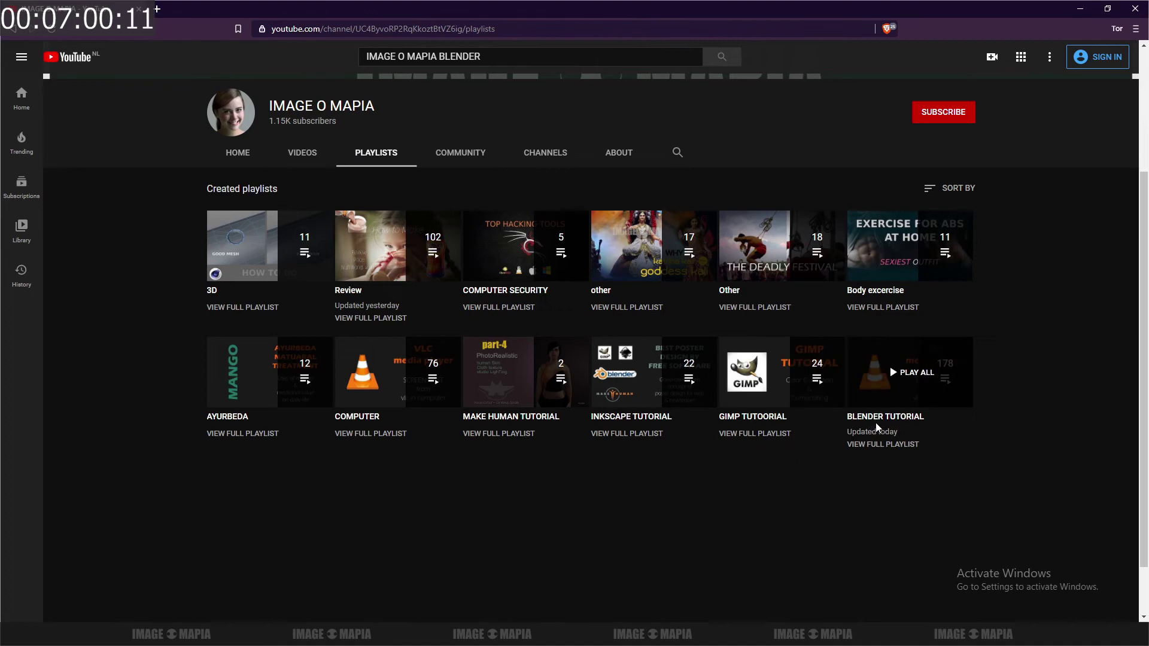
scroll(887, 418, down, 1)
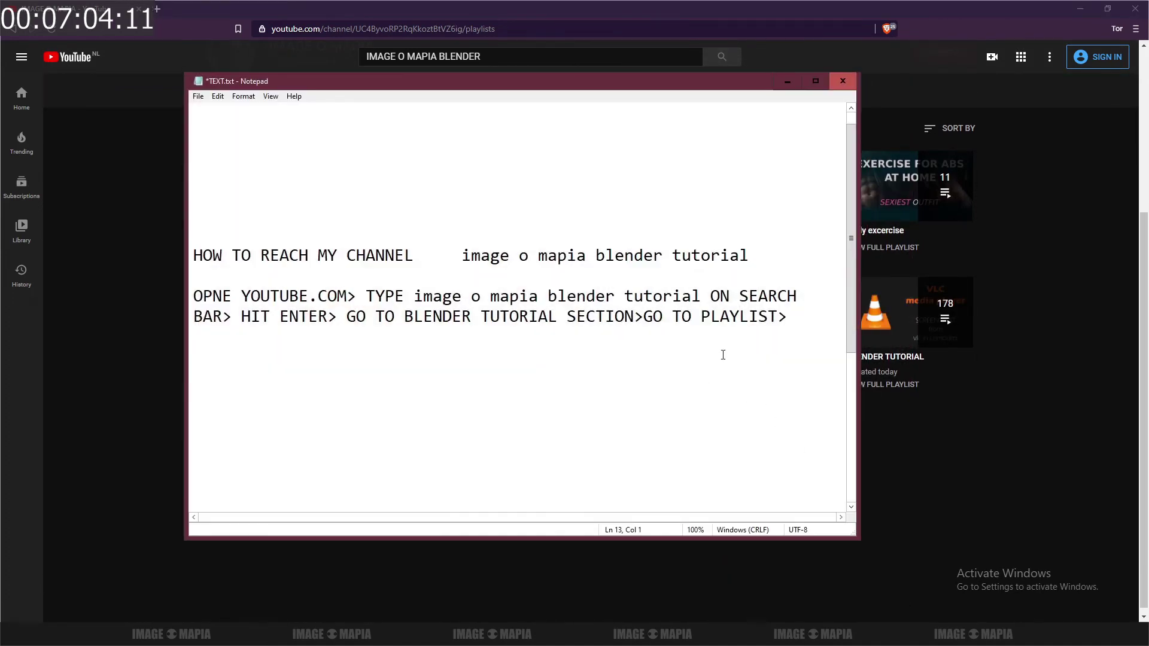
- Add the line 'CLICK ON BLENDER TUTORIAL/3D' and move the Notepad window down and left
text(CLICK ON BLENDER T)
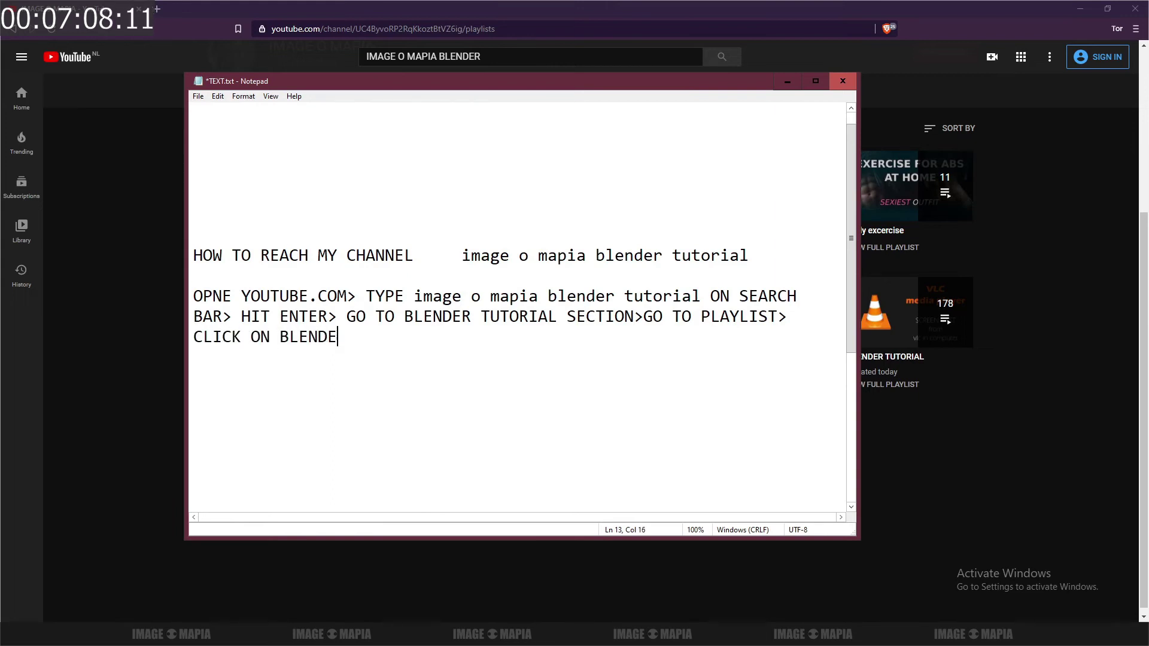
text(UTORIAL)
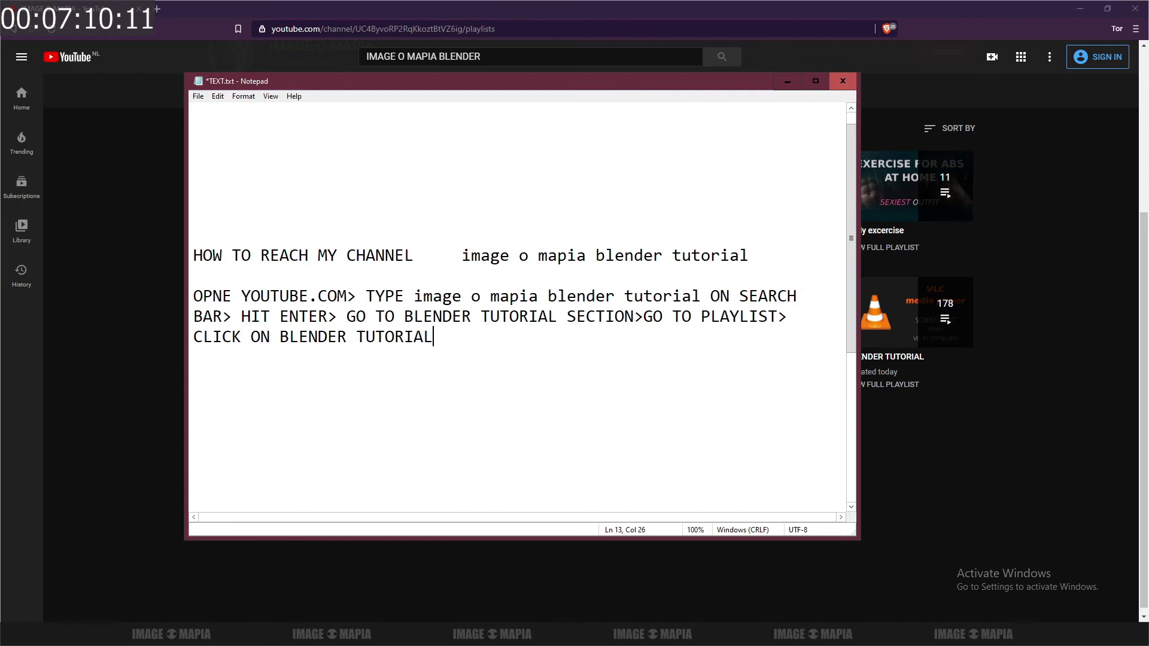
text(/3D)
drag(762, 76, 741, 131)
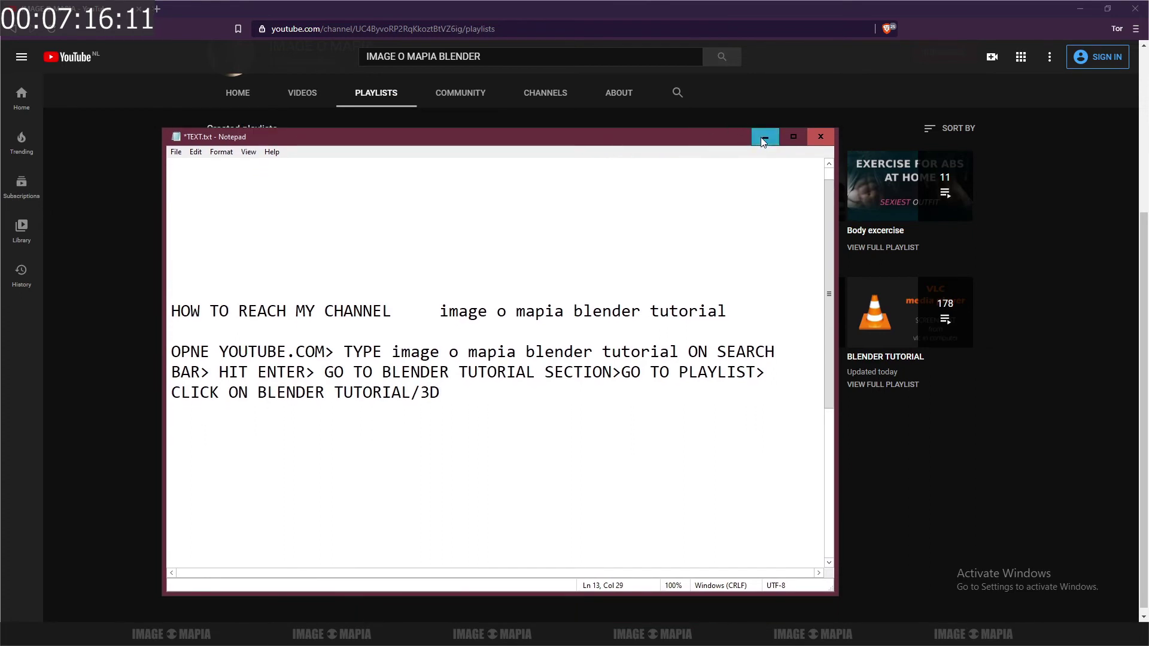
- Hide Notepad and open the BLENDER TUTORIAL playlist from the channel's Playlists tab
click(759, 558)
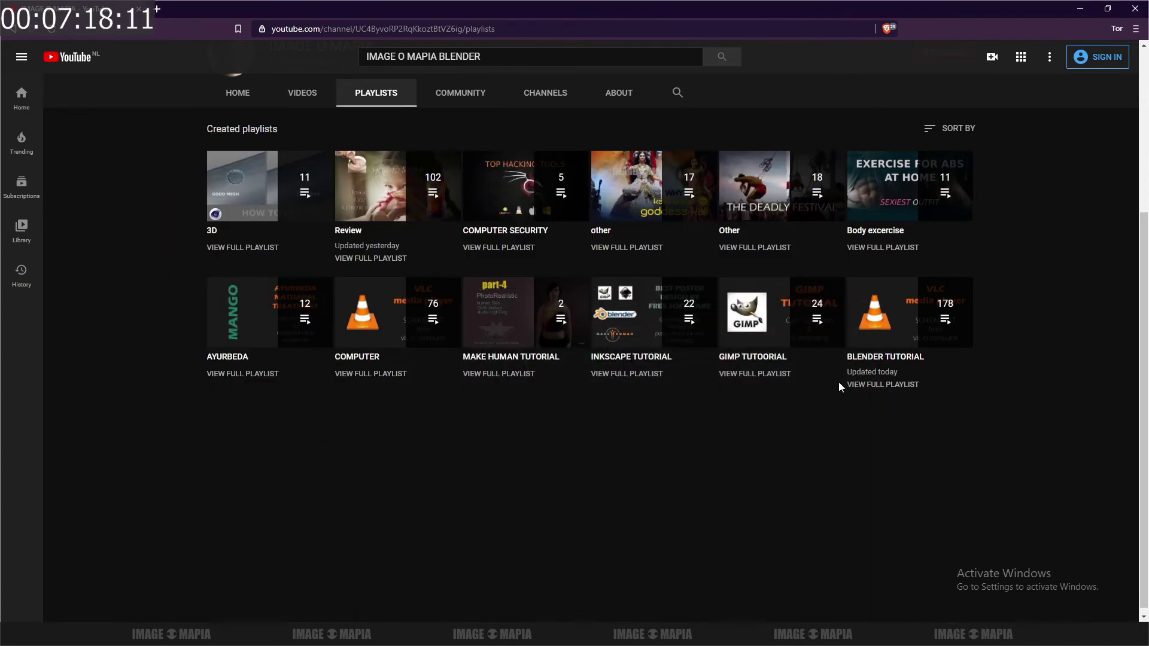
mouse_move(910, 312)
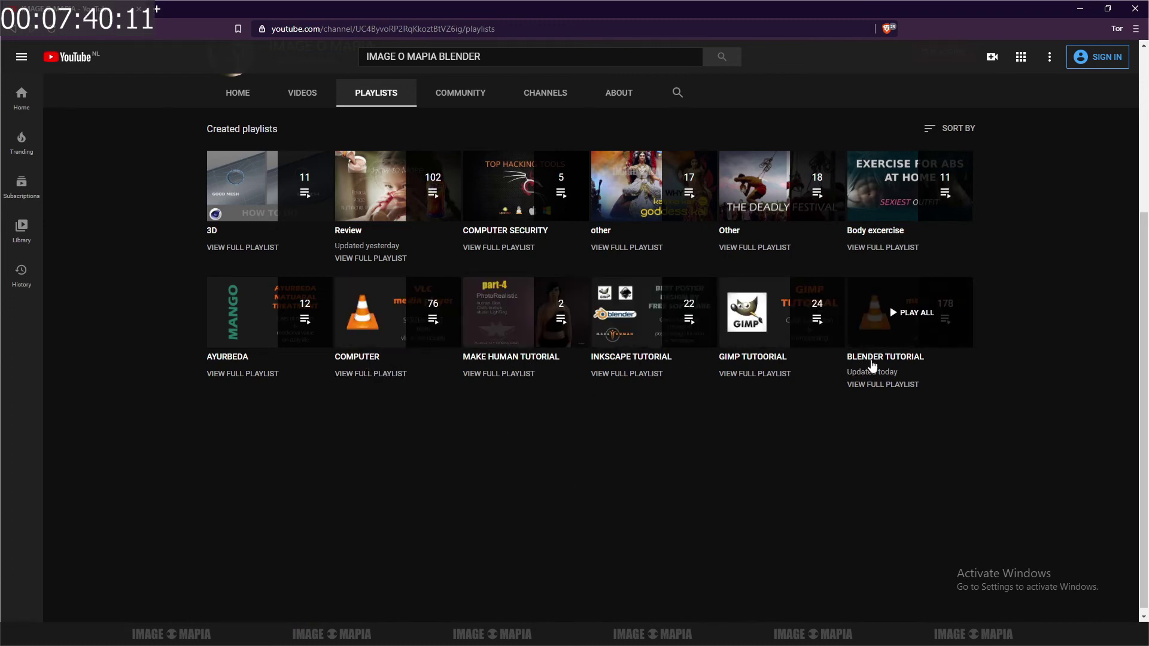
key(alt+Tab)
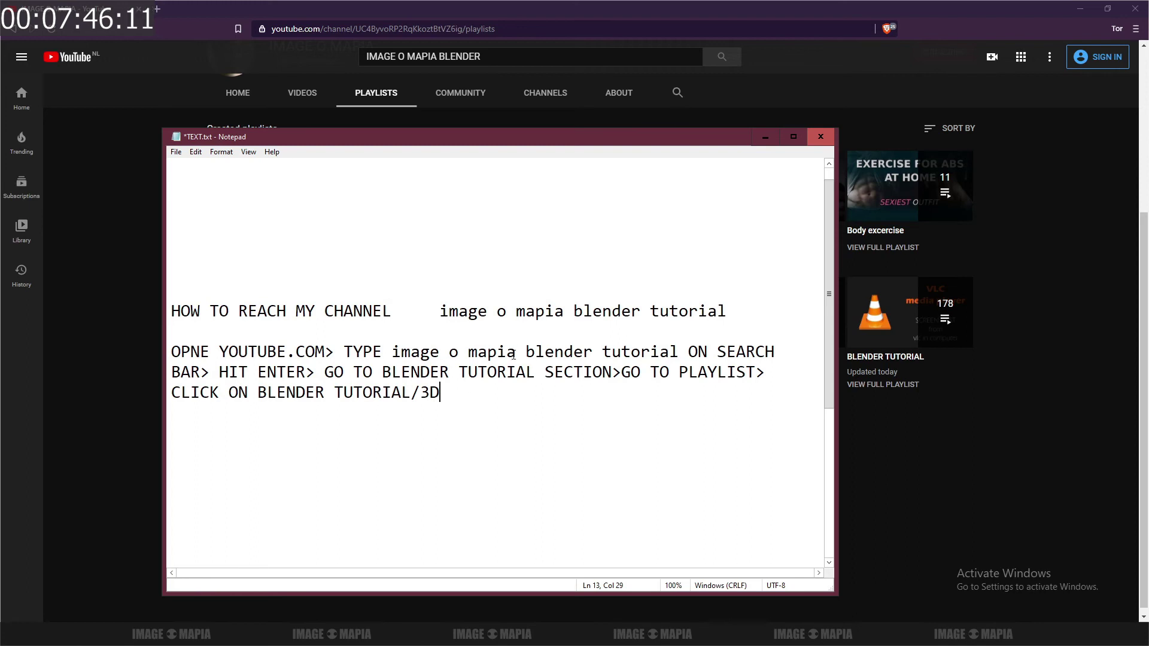
click(766, 138)
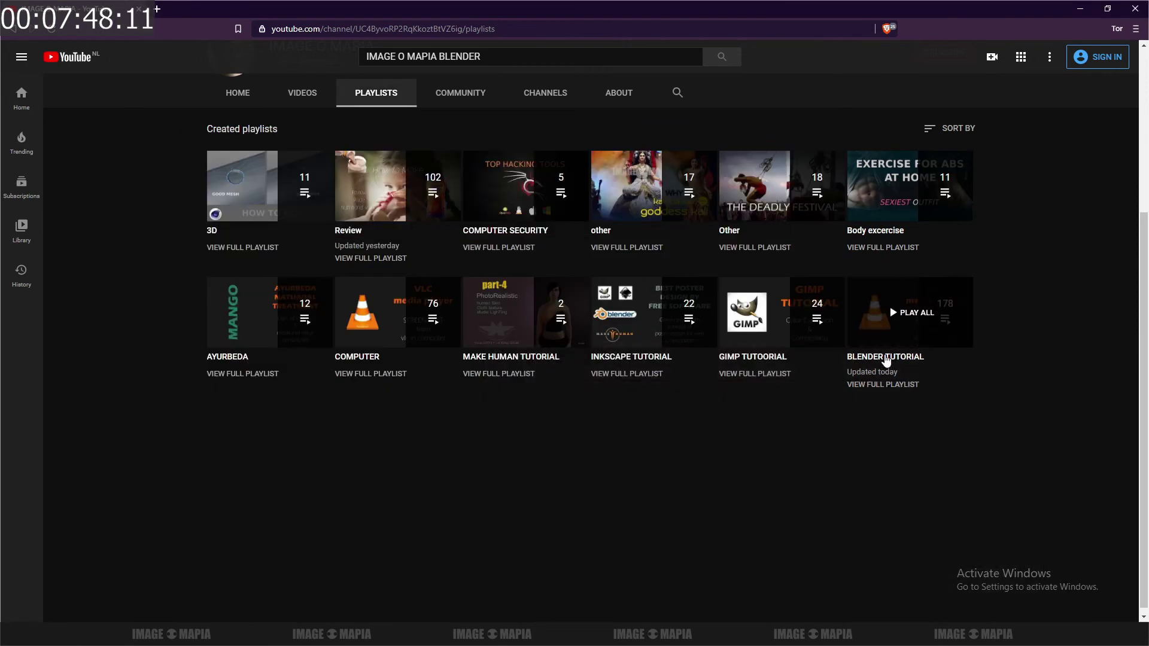
click(885, 358)
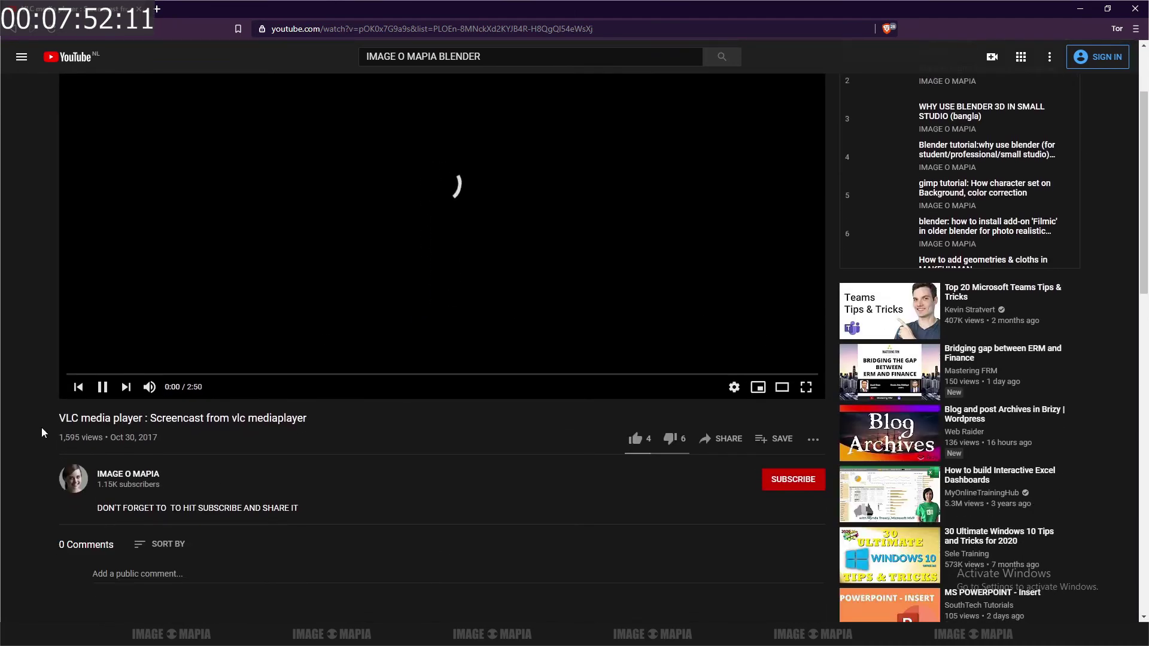
- Pause the playlist's first video and dismiss the sign-in notice with GOT IT
click(102, 387)
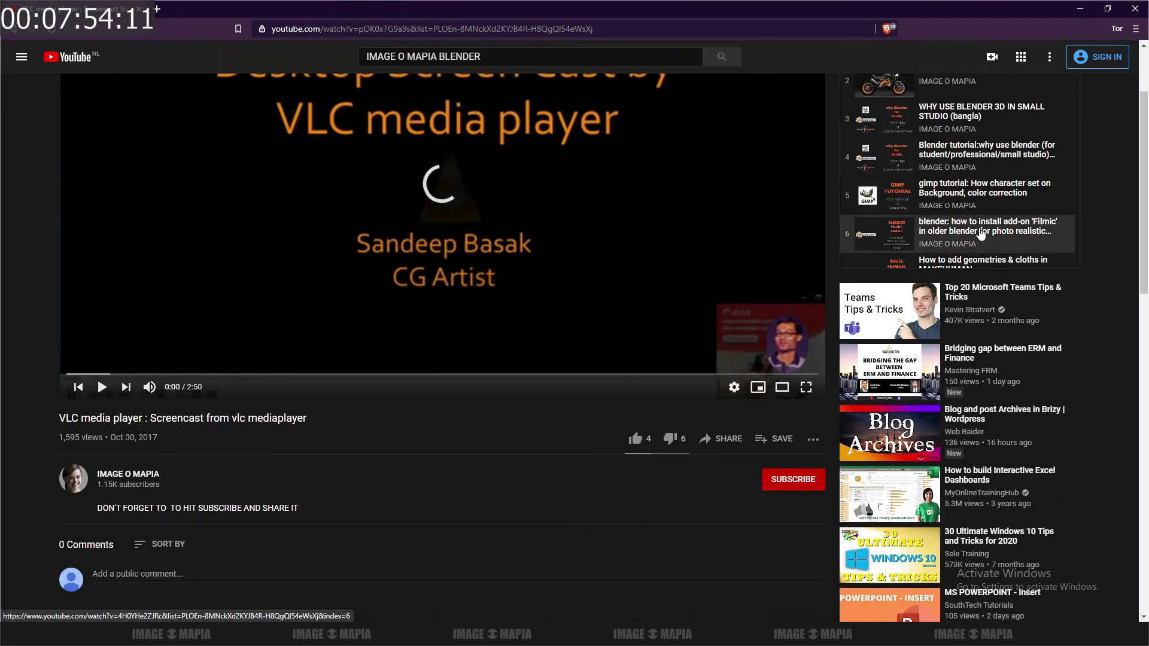
scroll(980, 233, down, 1)
scroll(980, 233, down, 1)
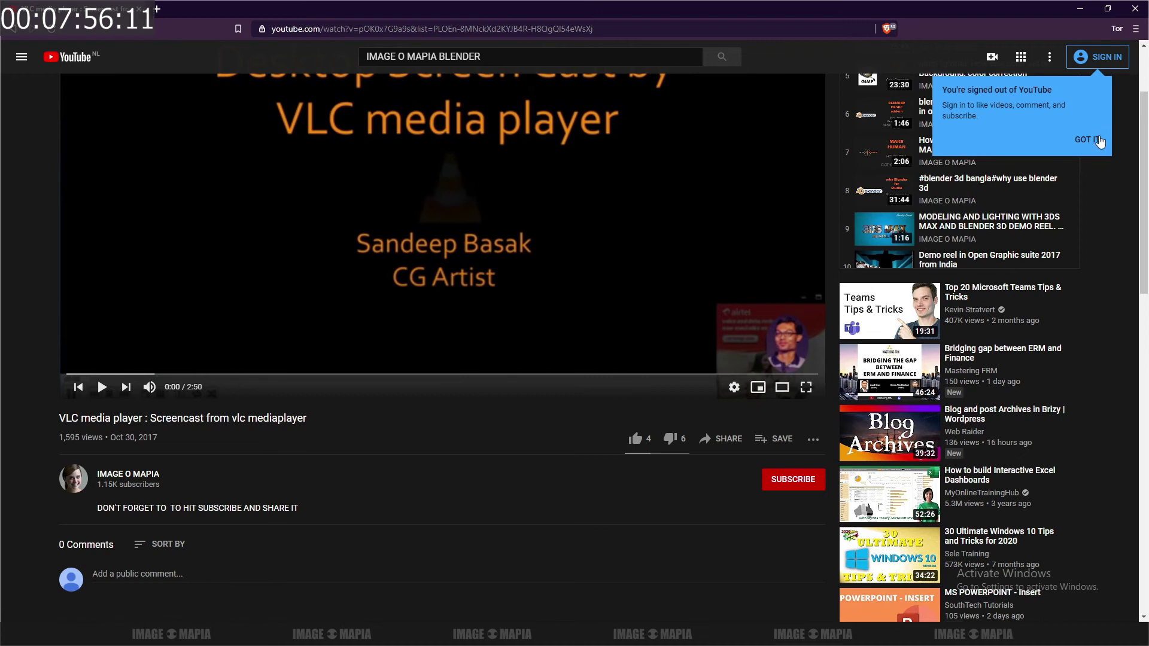
click(1088, 139)
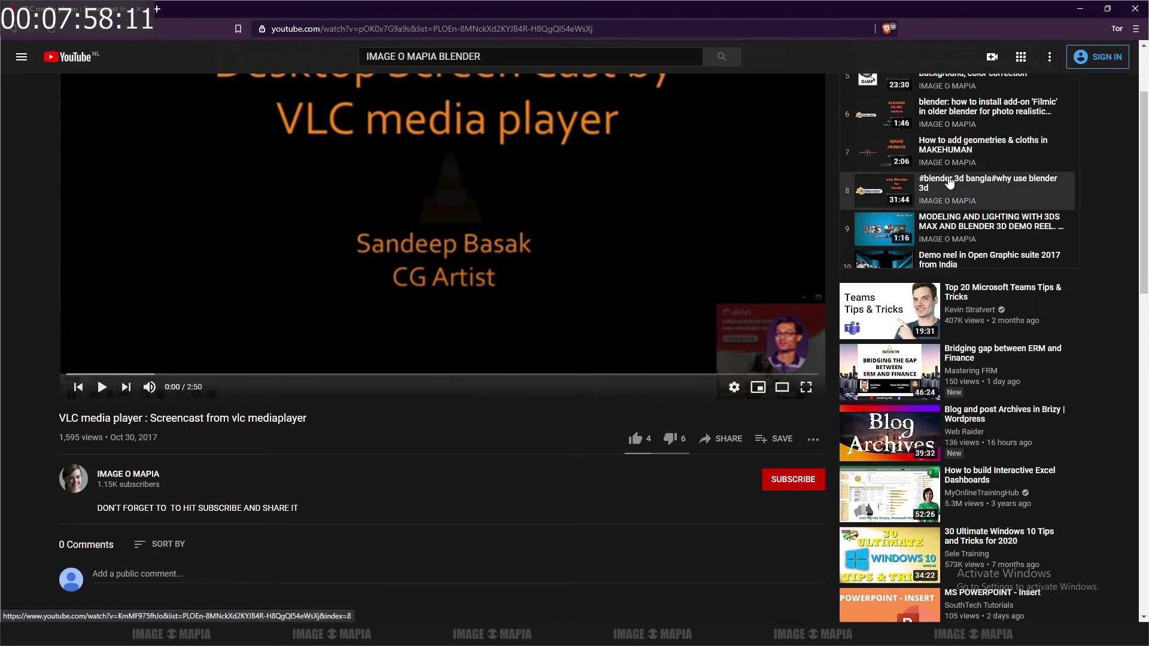
- Scroll the BLENDER TUTORIAL playlist panel down past item 115
scroll(961, 155, up, 3)
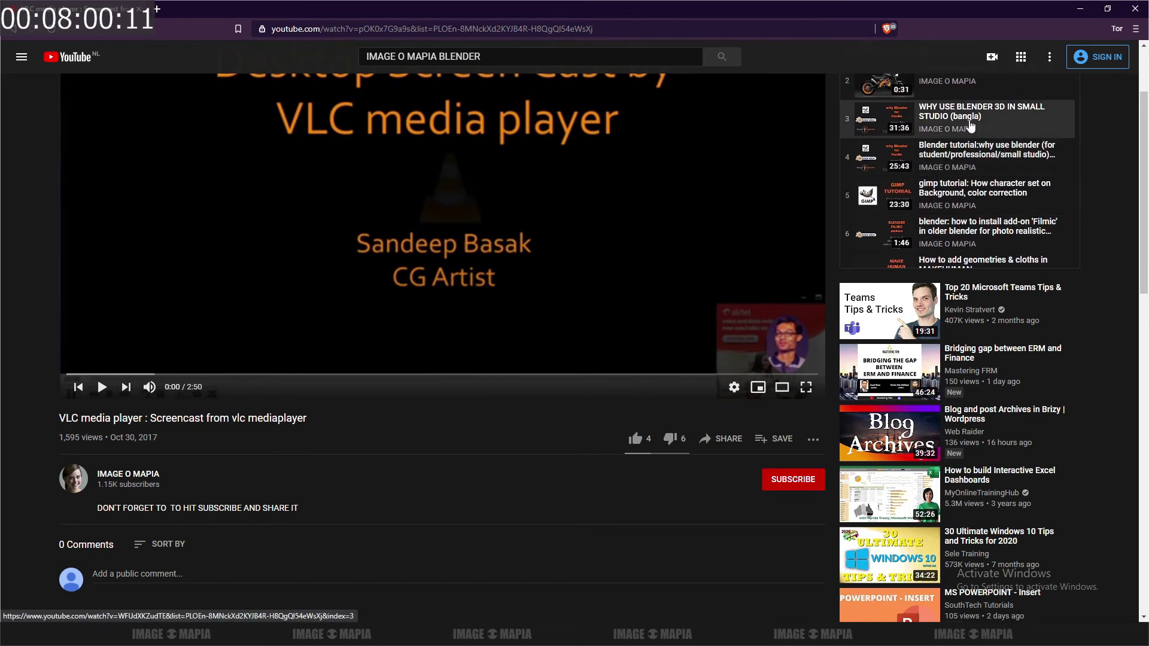
scroll(976, 138, down, 1)
scroll(988, 168, down, 1)
scroll(1000, 204, down, 1)
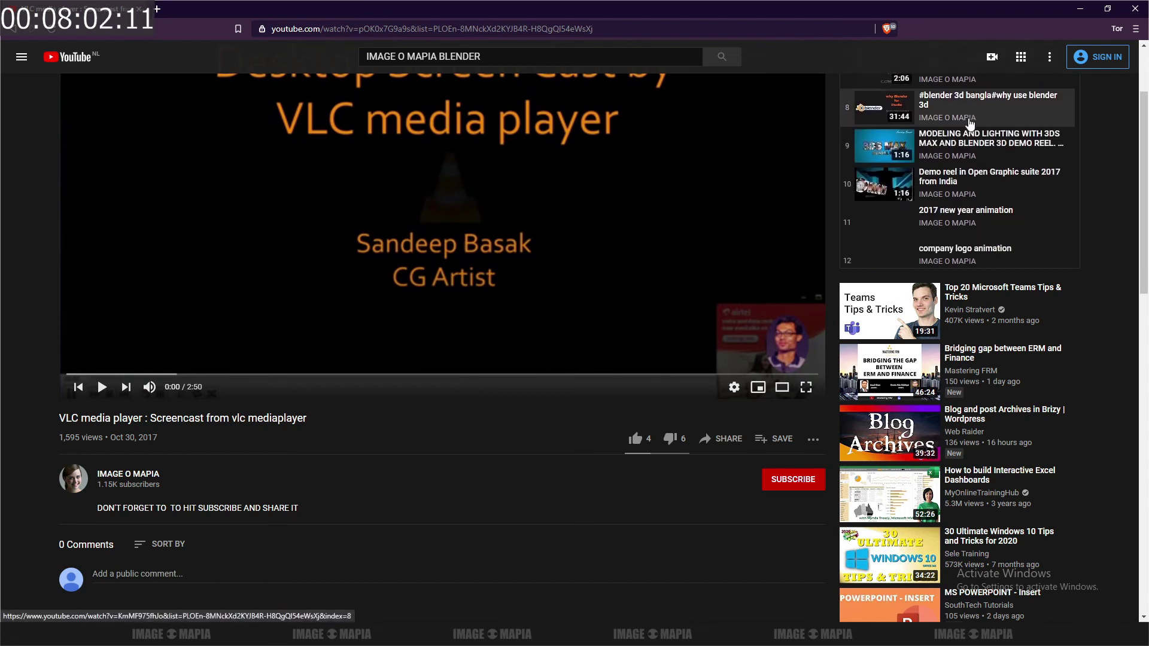
scroll(1012, 239, down, 1)
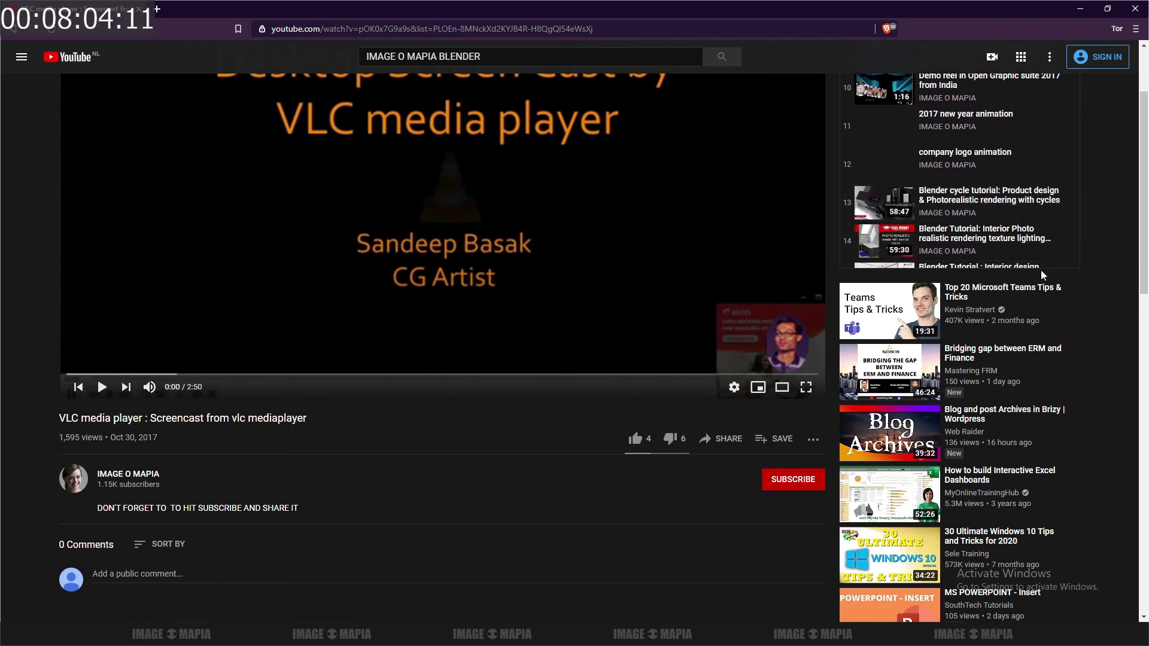
scroll(970, 204, down, 1)
scroll(958, 197, down, 1)
scroll(933, 188, down, 1)
scroll(898, 179, down, 1)
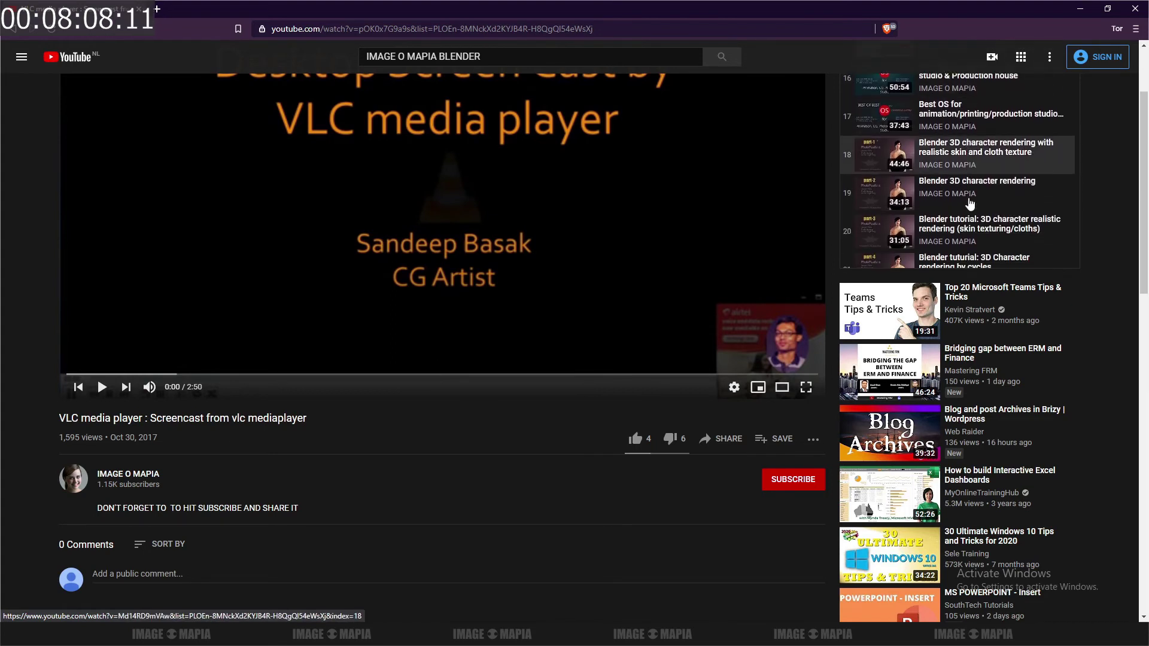
scroll(876, 174, down, 1)
scroll(910, 204, down, 1)
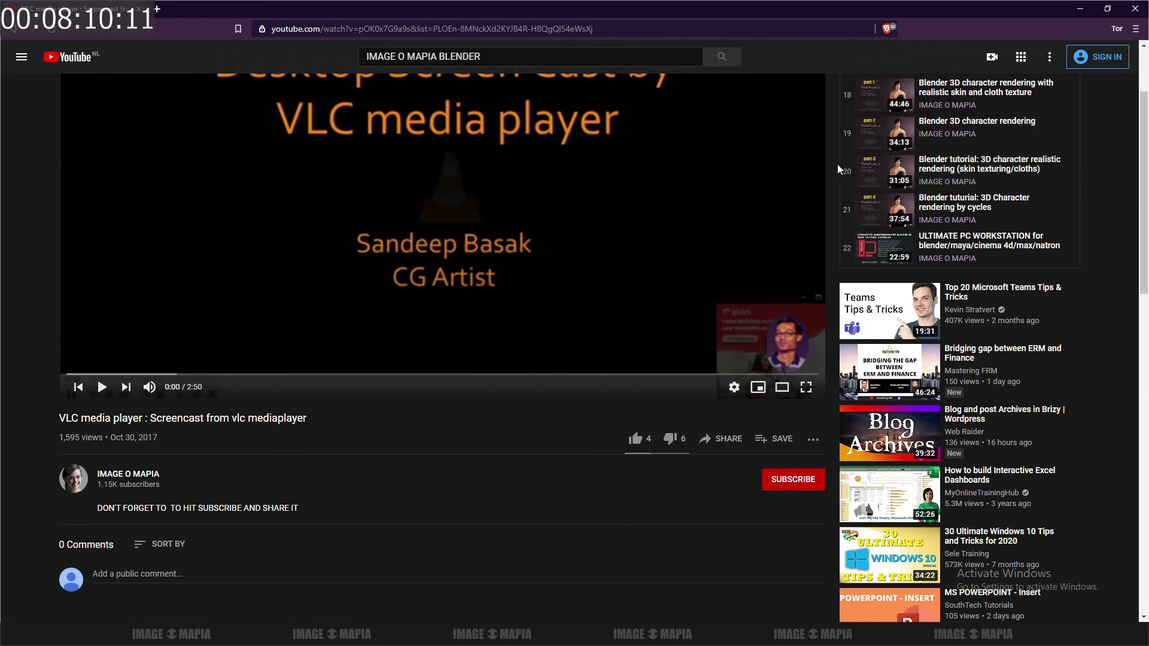
scroll(929, 221, down, 1)
scroll(931, 221, down, 1)
scroll(933, 219, down, 1)
scroll(933, 219, down, 1)
scroll(933, 219, down, 1)
scroll(933, 219, down, 1)
scroll(933, 219, down, 1)
scroll(934, 219, down, 1)
scroll(934, 219, down, 1)
scroll(934, 219, down, 1)
scroll(934, 219, down, 1)
scroll(934, 219, down, 1)
scroll(934, 220, down, 1)
scroll(934, 219, down, 2)
scroll(934, 219, down, 1)
scroll(933, 219, down, 1)
scroll(934, 219, down, 1)
scroll(937, 217, down, 1)
scroll(941, 216, down, 1)
scroll(939, 203, down, 2)
scroll(929, 193, down, 2)
scroll(929, 192, down, 2)
scroll(929, 189, down, 1)
scroll(929, 189, down, 2)
scroll(929, 189, down, 1)
scroll(929, 189, down, 2)
scroll(929, 189, down, 2)
scroll(929, 189, down, 1)
scroll(929, 189, down, 2)
scroll(929, 189, down, 2)
scroll(929, 189, down, 2)
scroll(929, 191, down, 1)
scroll(929, 189, down, 2)
scroll(929, 189, down, 2)
scroll(929, 189, down, 2)
scroll(929, 189, down, 1)
scroll(929, 189, down, 2)
scroll(929, 189, down, 2)
scroll(928, 190, down, 1)
scroll(928, 189, down, 1)
scroll(929, 189, down, 1)
scroll(929, 189, down, 1)
scroll(929, 189, down, 1)
scroll(931, 190, down, 1)
scroll(932, 189, down, 2)
scroll(932, 189, down, 1)
scroll(931, 189, down, 1)
scroll(933, 189, down, 1)
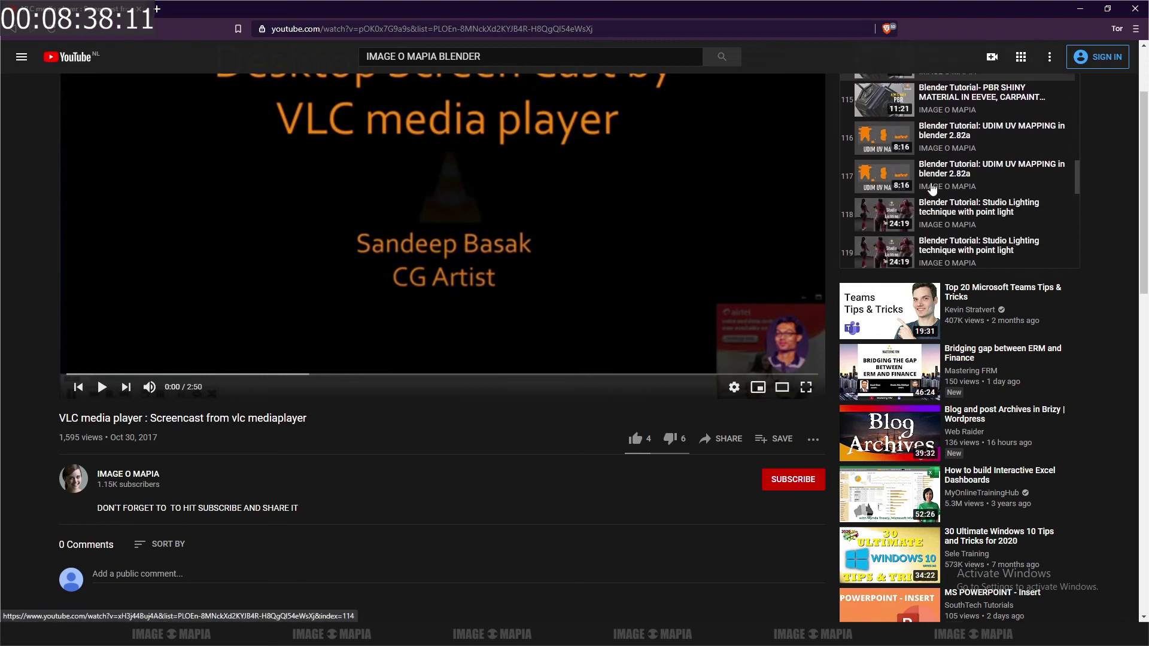
scroll(932, 190, down, 1)
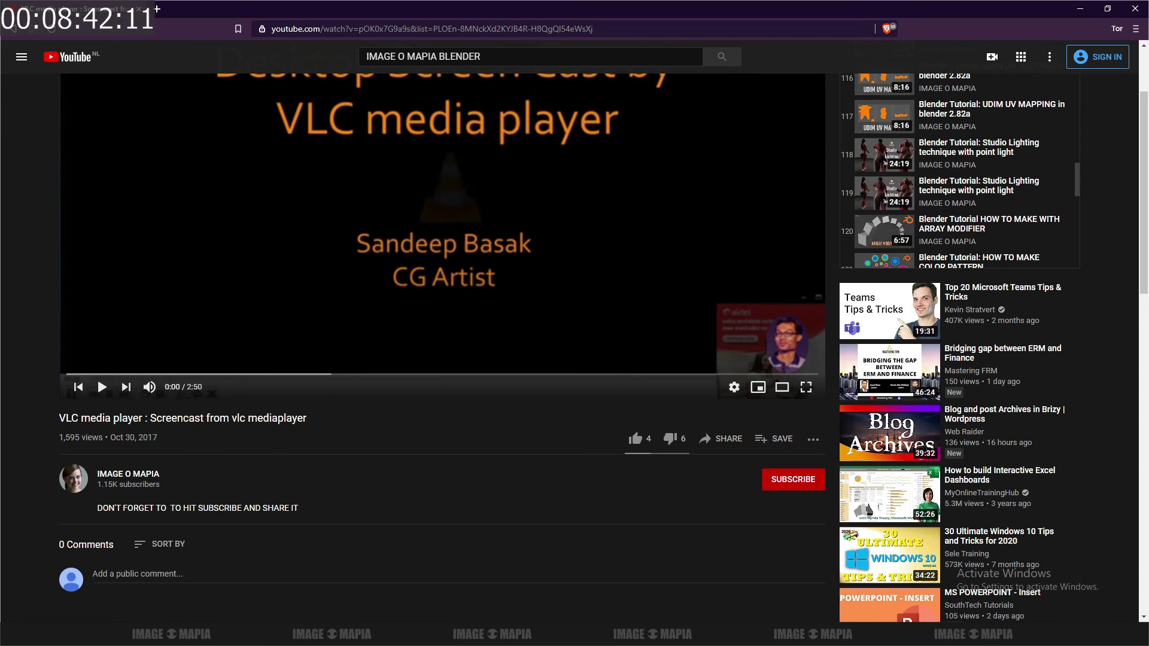
- Add a new line 'MORE THAN 500+ TUTORIAL ABOUT 3D' and move the Notepad window up-left
key(Return)
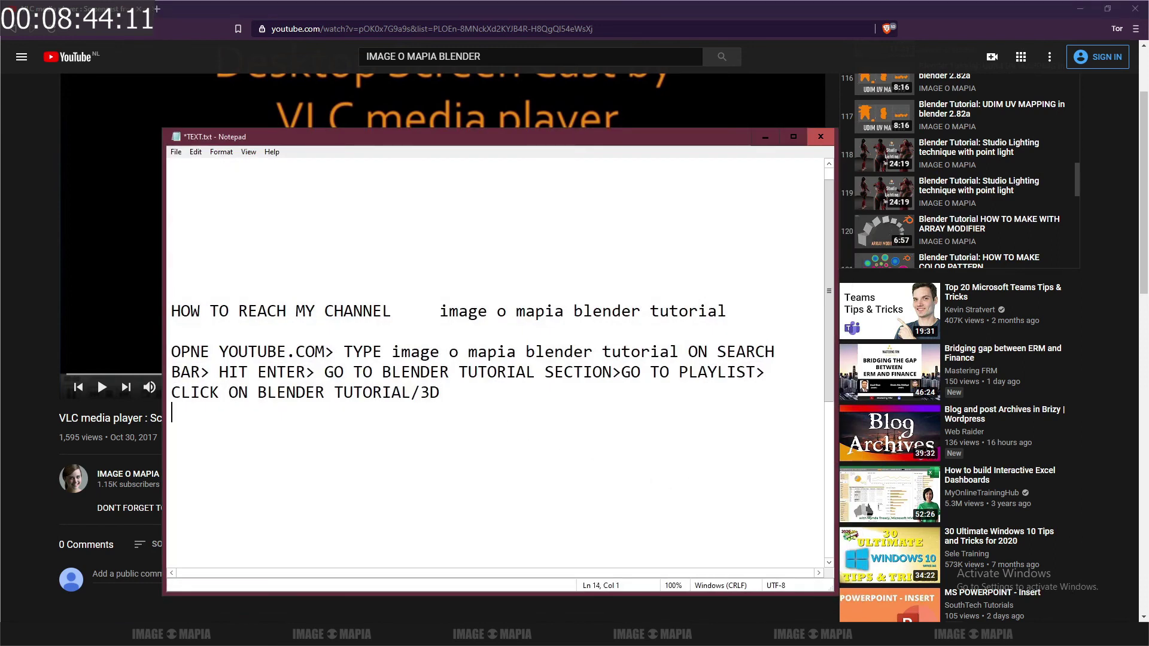
text(MORE THAN 500+ )
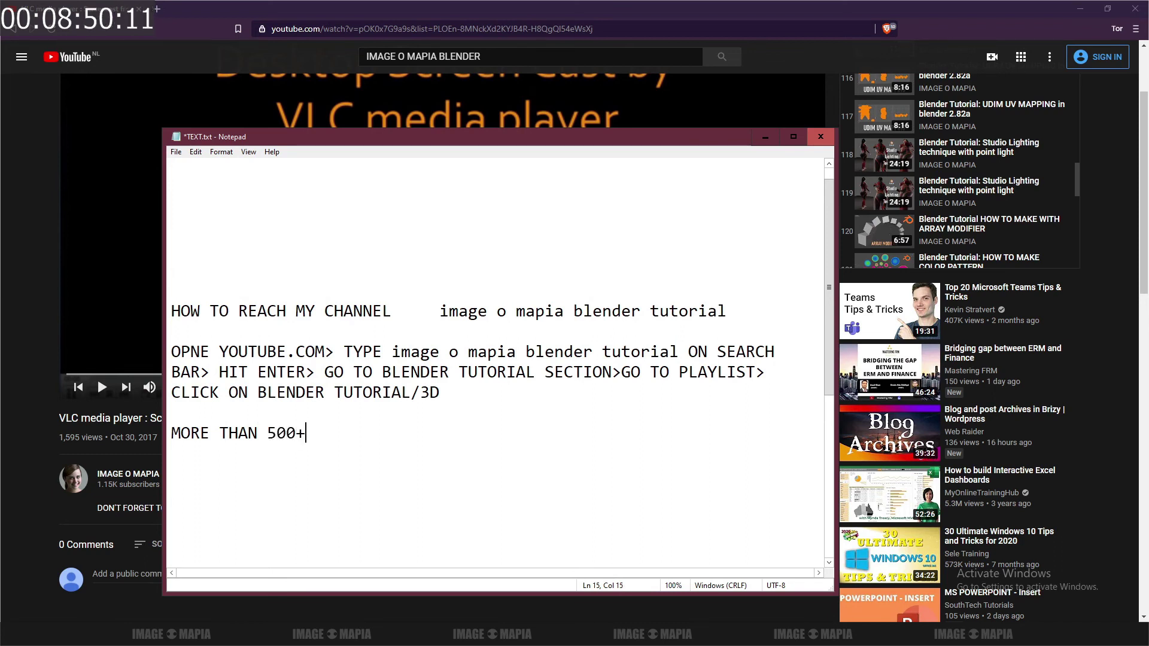
text(TUTORIAL ABOUT)
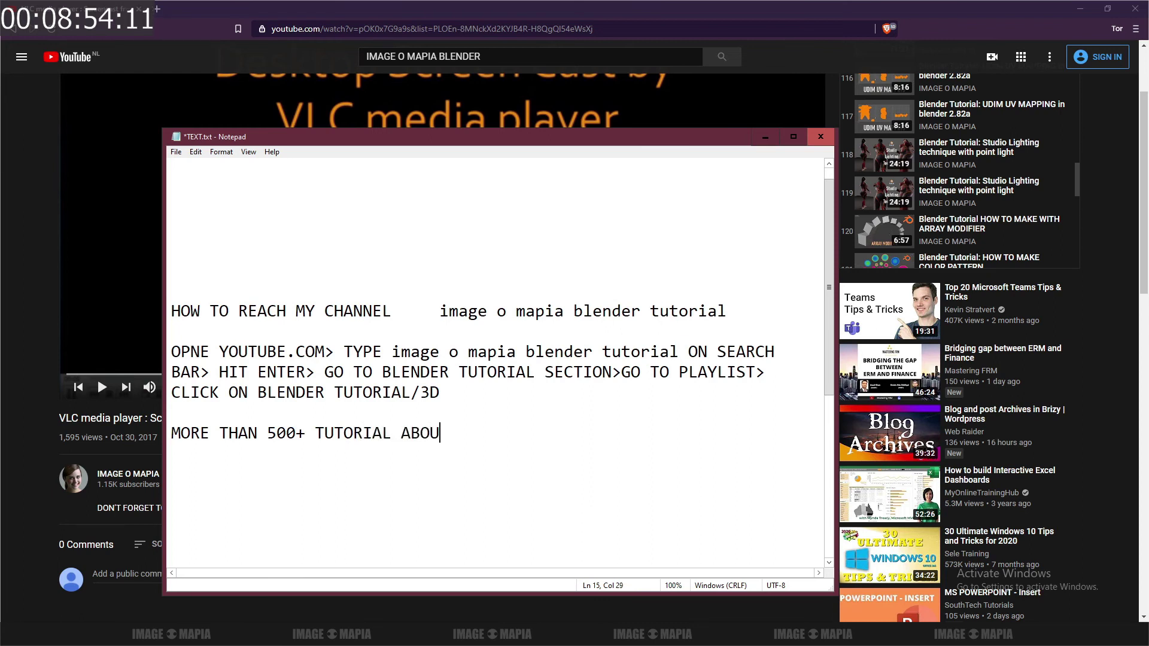
text( 3D)
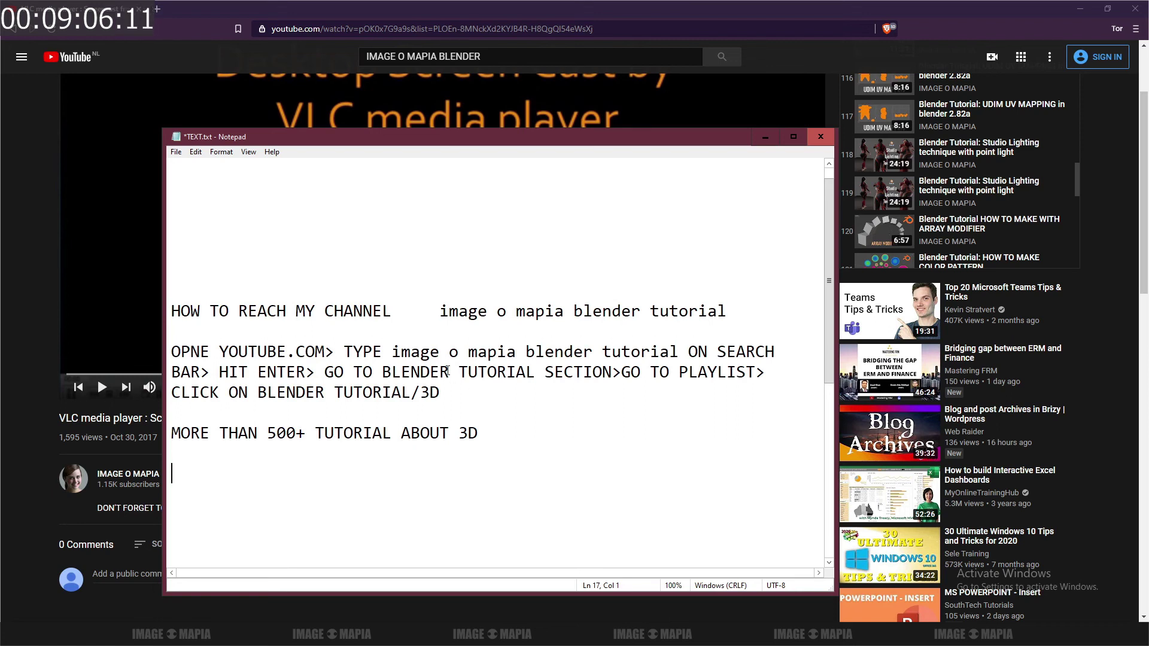
drag(412, 143, 390, 110)
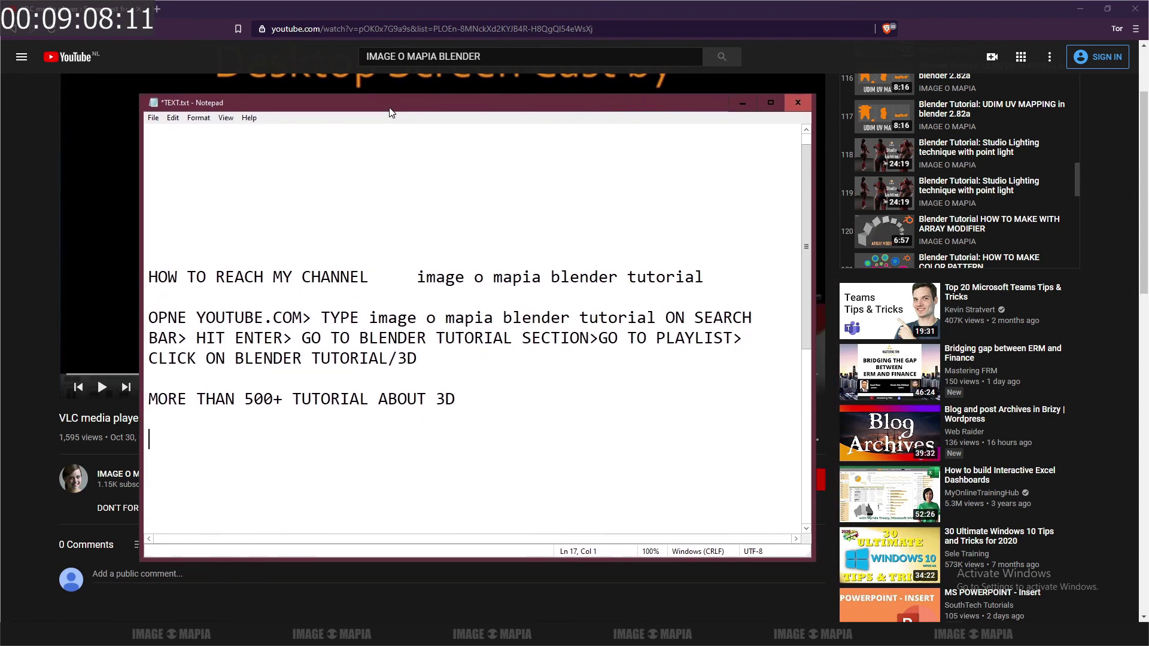
drag(149, 400, 472, 398)
click(472, 398)
key(Return)
key(Return)
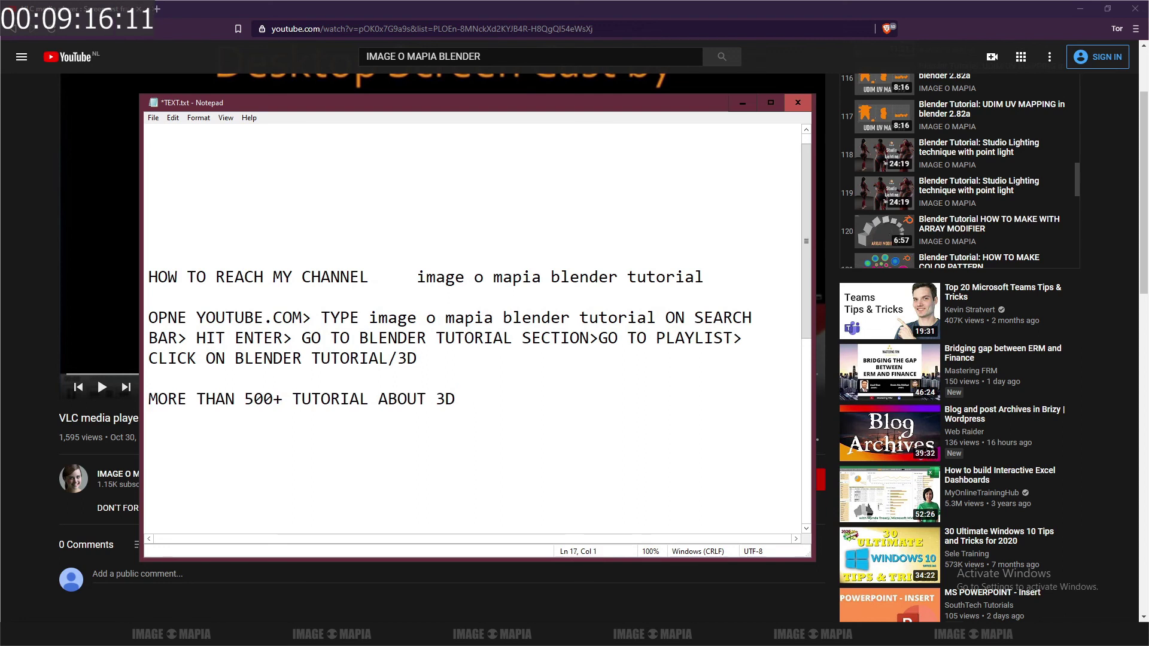